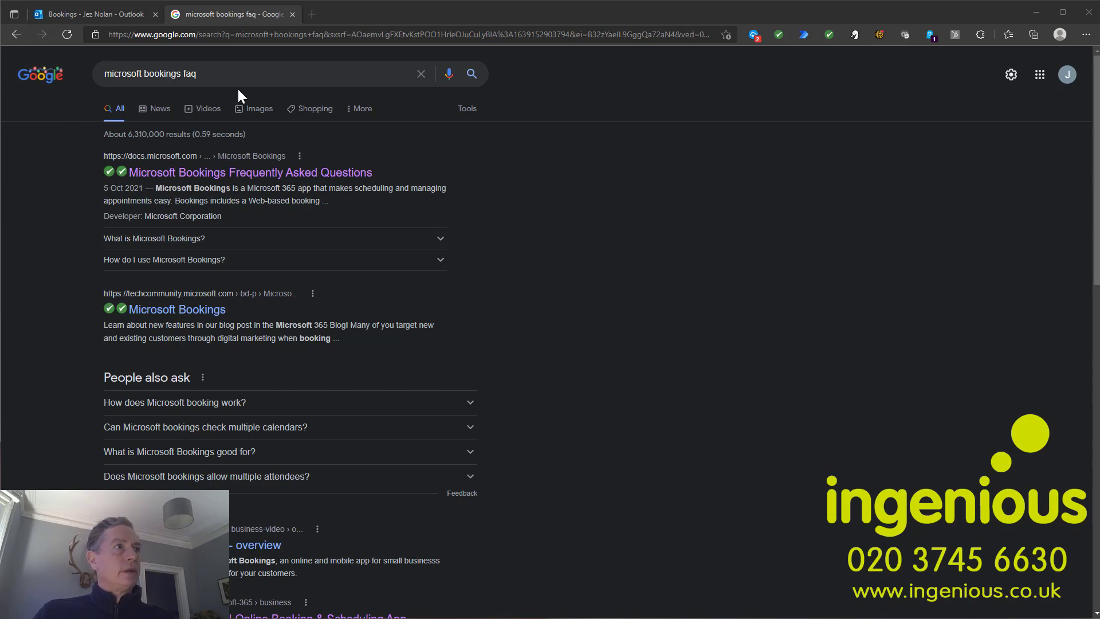
Open the Microsoft Bookings Frequently Asked Questions result and highlight the list of subscriptions that include Bookings.
{"action": "left_click", "coordinate": [225, 71]}
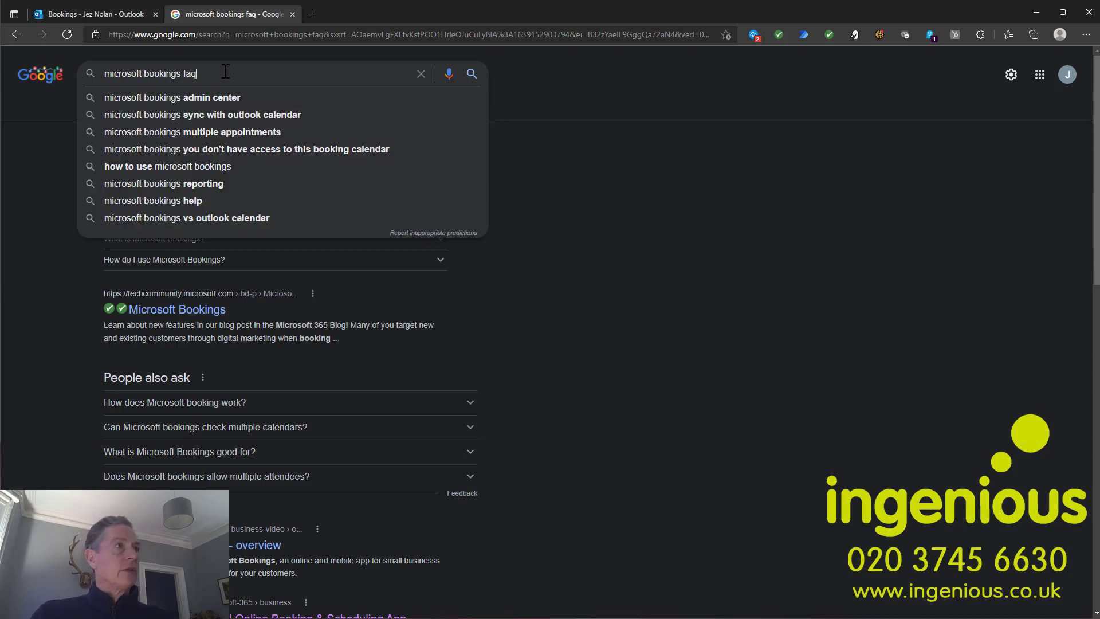
{"action": "left_click", "coordinate": [39, 317]}
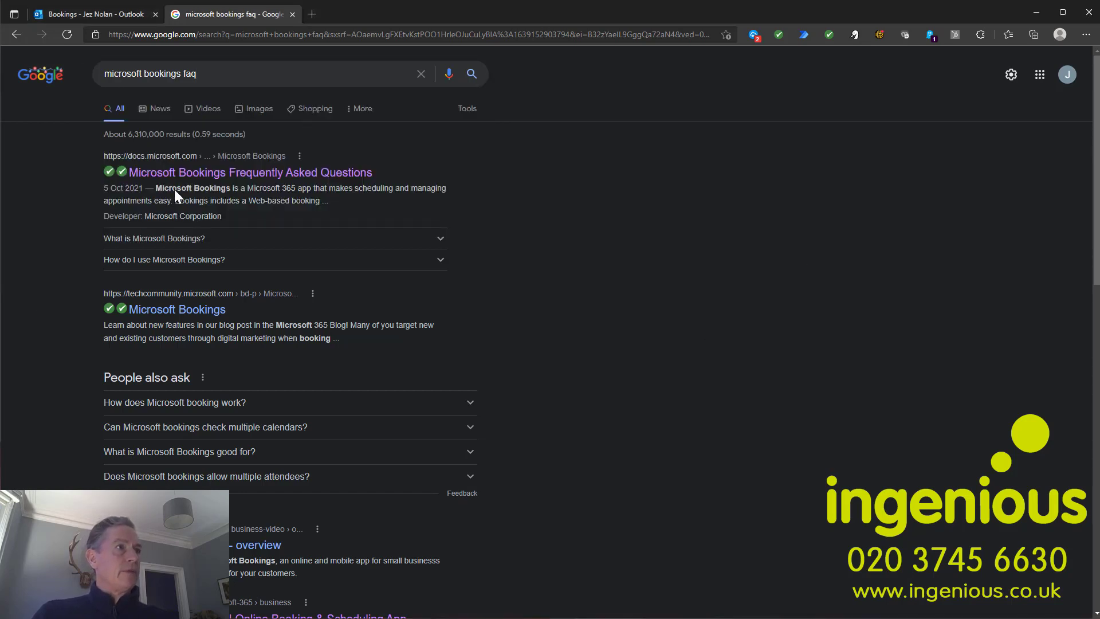
{"action": "left_click", "coordinate": [178, 175]}
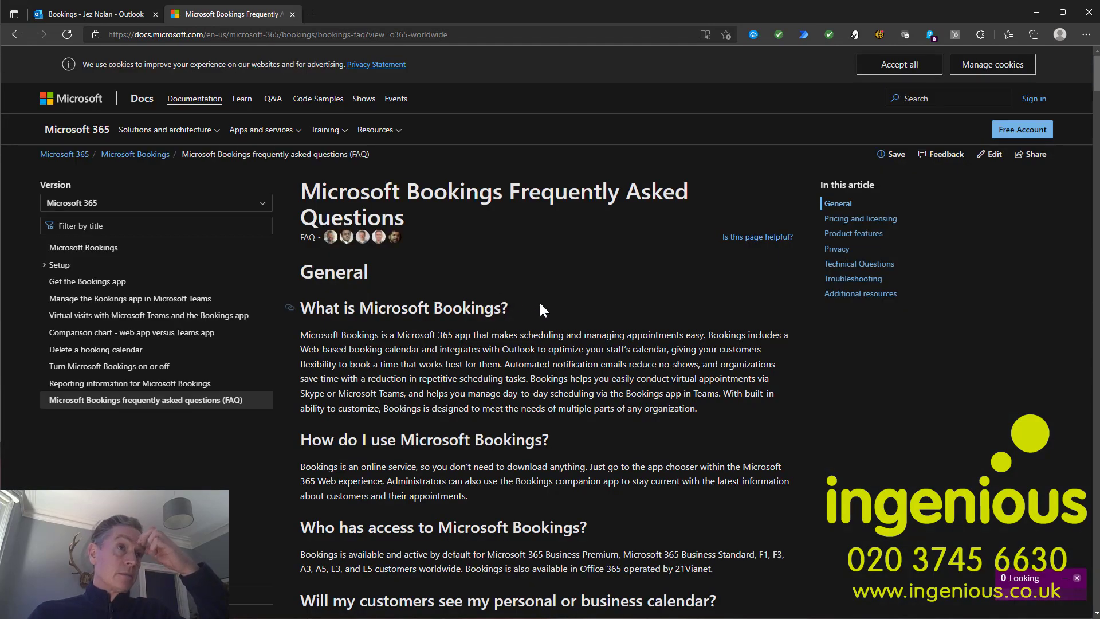
{"action": "scroll", "coordinate": [580, 294], "scroll_direction": "down", "scroll_amount": 15}
{"action": "scroll", "coordinate": [550, 332], "scroll_direction": "down", "scroll_amount": 15}
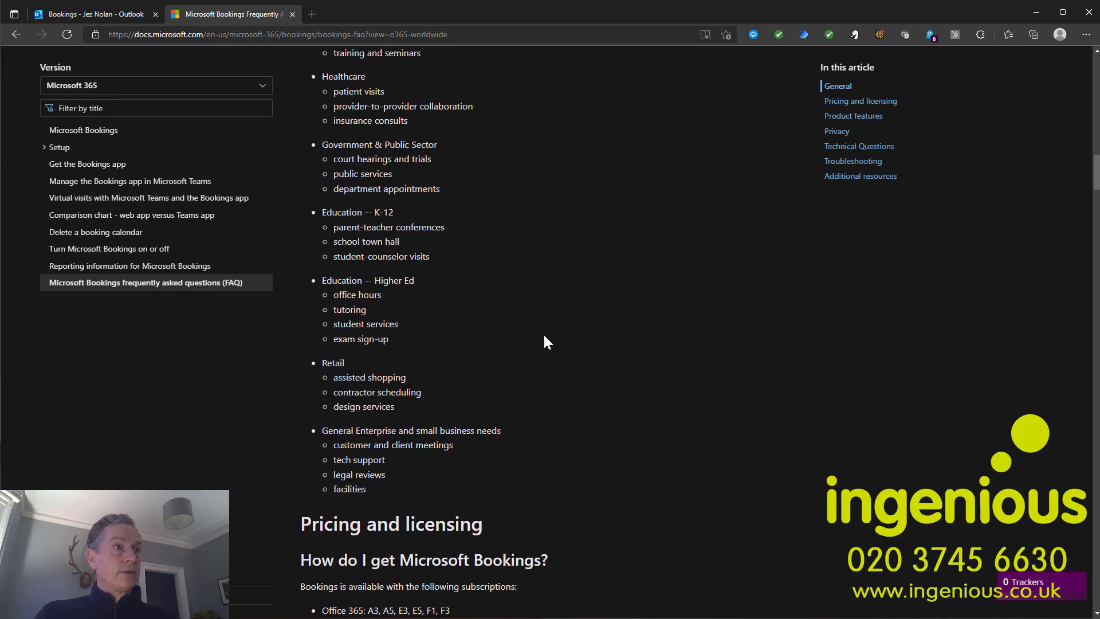
{"action": "left_click_drag", "start_coordinate": [321, 180], "coordinate": [594, 224]}
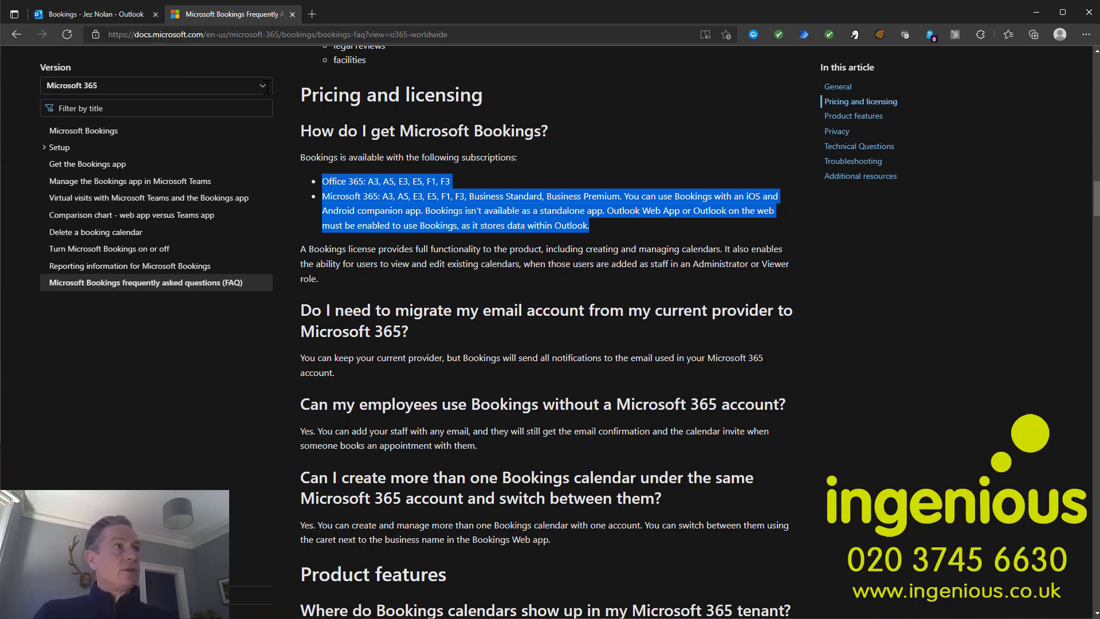
Return to the open Bookings calendar and switch to the Ingenious booking calendar.
{"action": "left_click", "coordinate": [85, 13]}
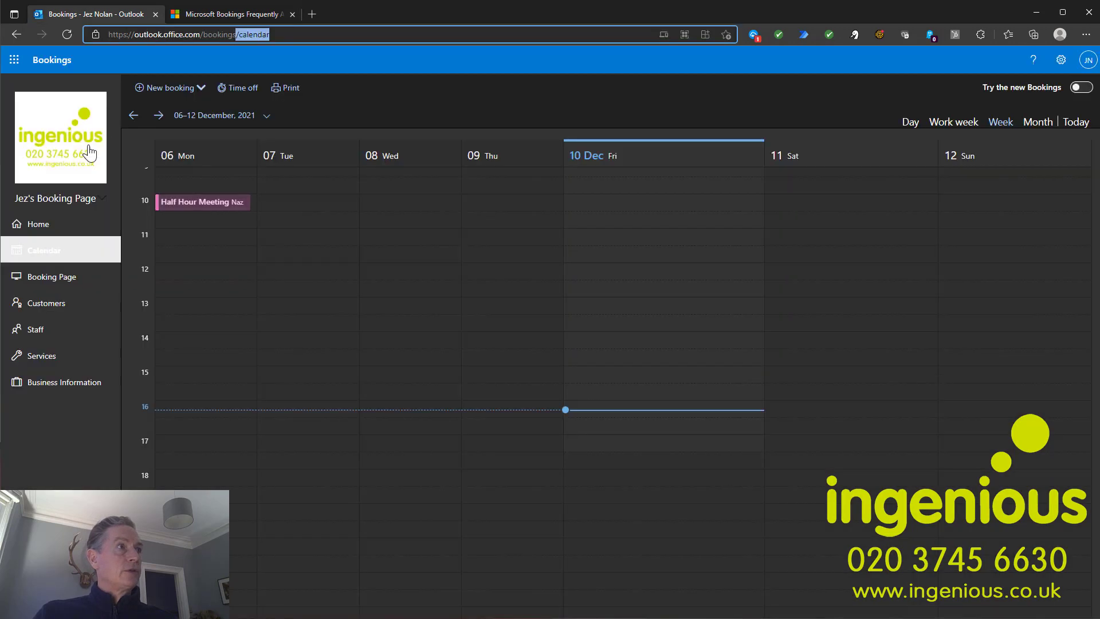
{"action": "left_click", "coordinate": [107, 198]}
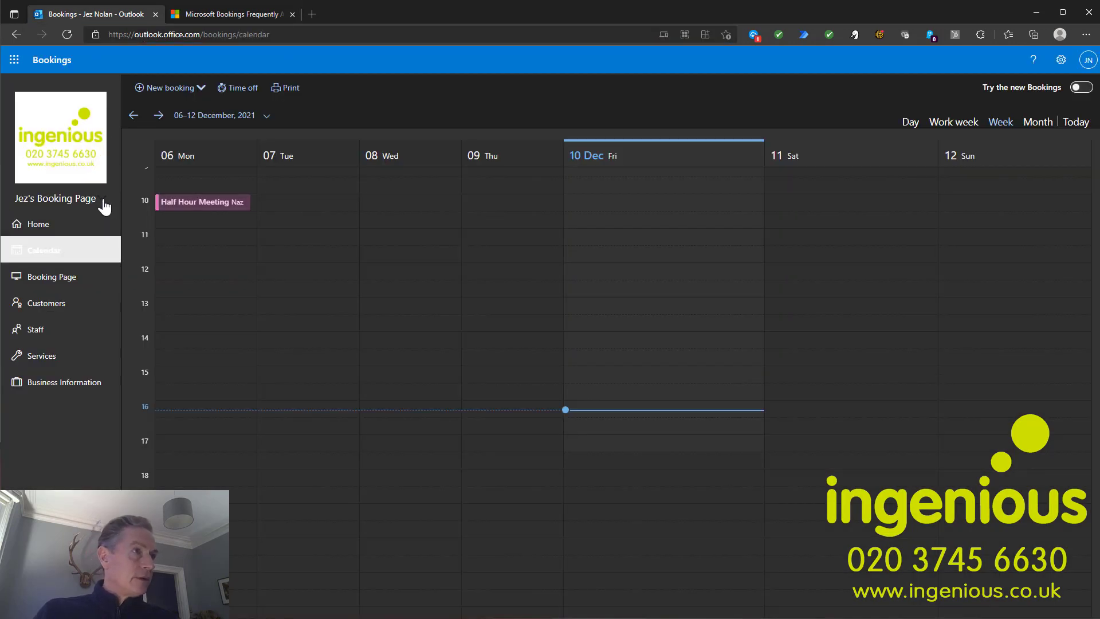
{"action": "left_click", "coordinate": [104, 201]}
{"action": "left_click", "coordinate": [119, 237]}
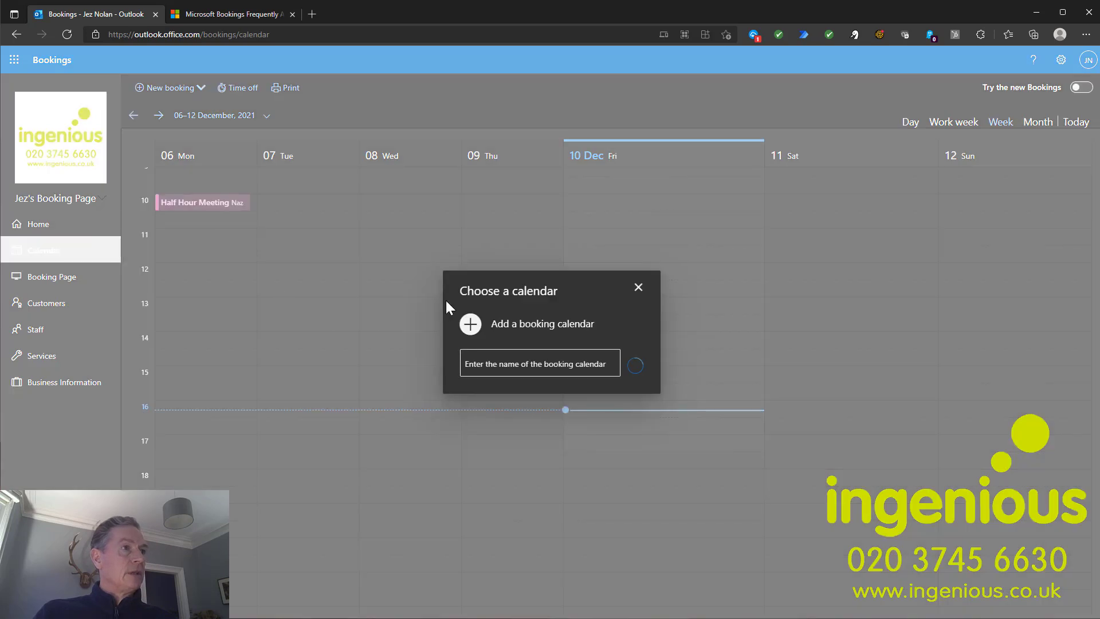
{"action": "left_click", "coordinate": [515, 335]}
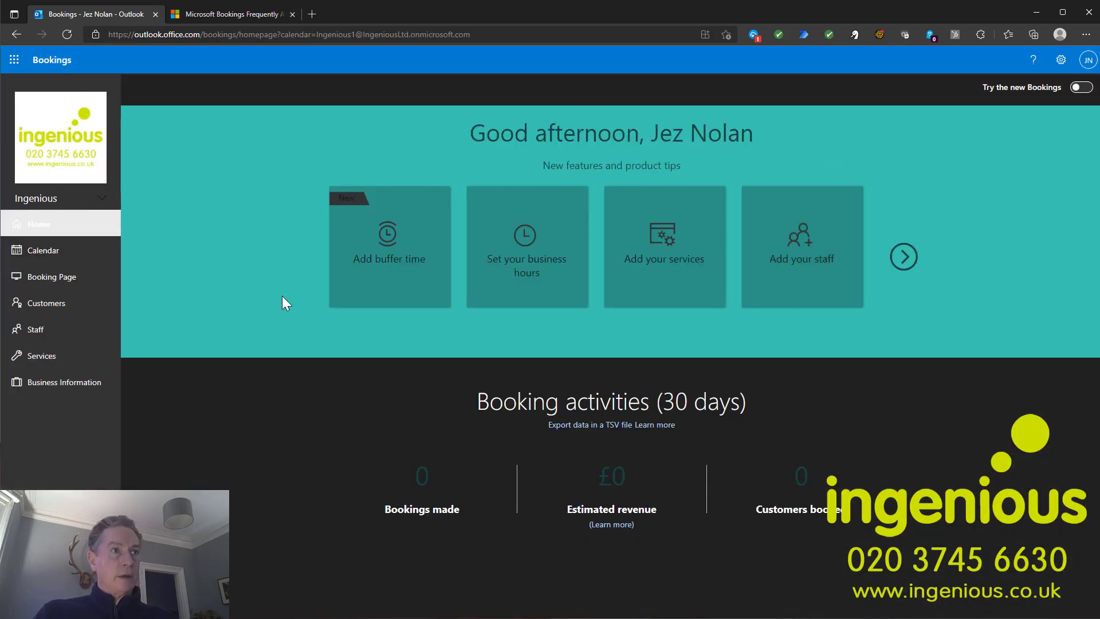
{"action": "left_click", "coordinate": [101, 200]}
{"action": "left_click", "coordinate": [114, 221]}
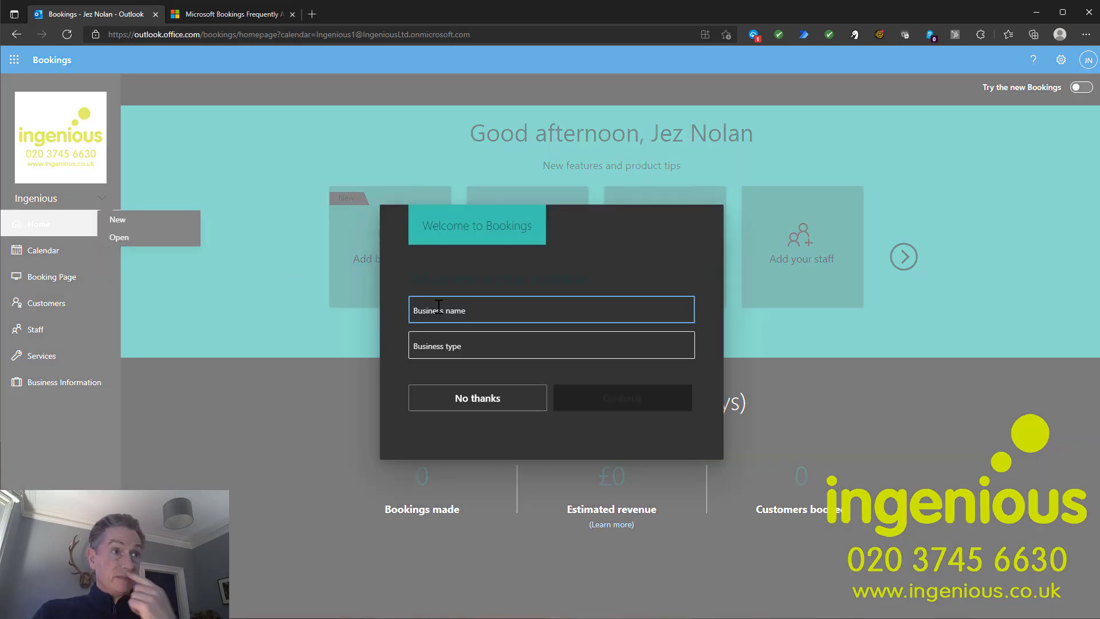
{"action": "left_click", "coordinate": [457, 347]}
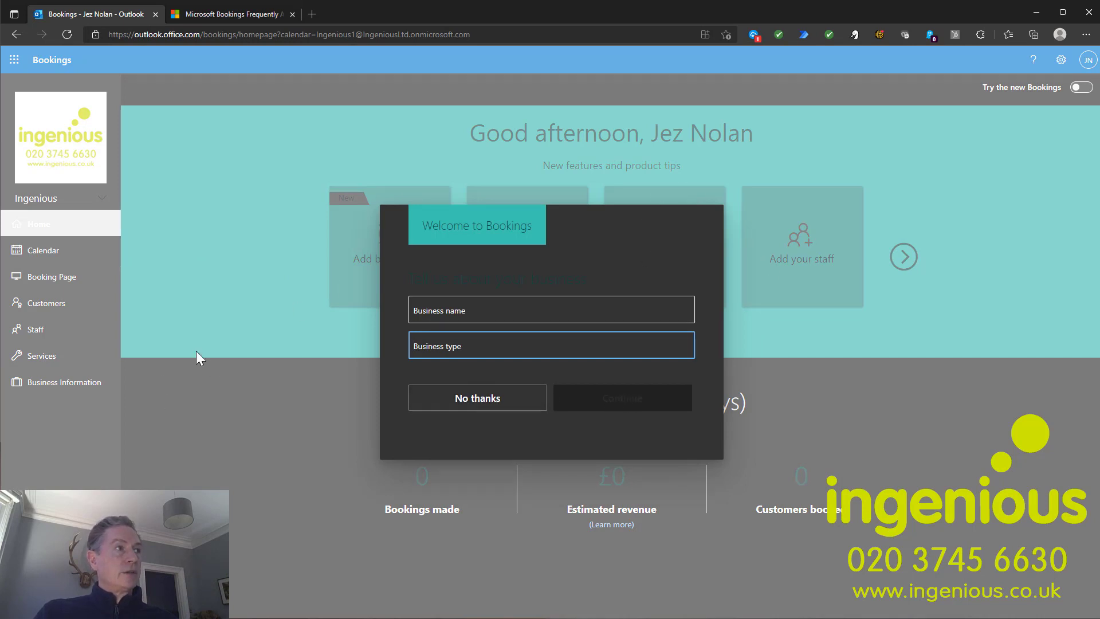
{"action": "left_click", "coordinate": [173, 428]}
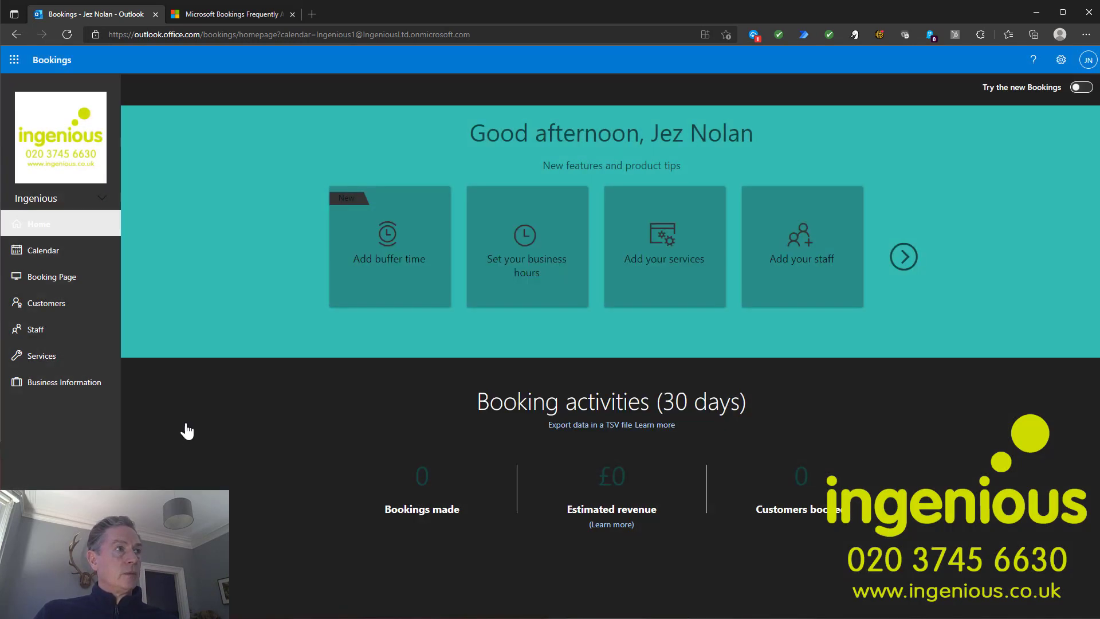
Switch to the account owner's personal booking page calendar and turn on the new Bookings experience.
{"action": "left_click", "coordinate": [101, 205]}
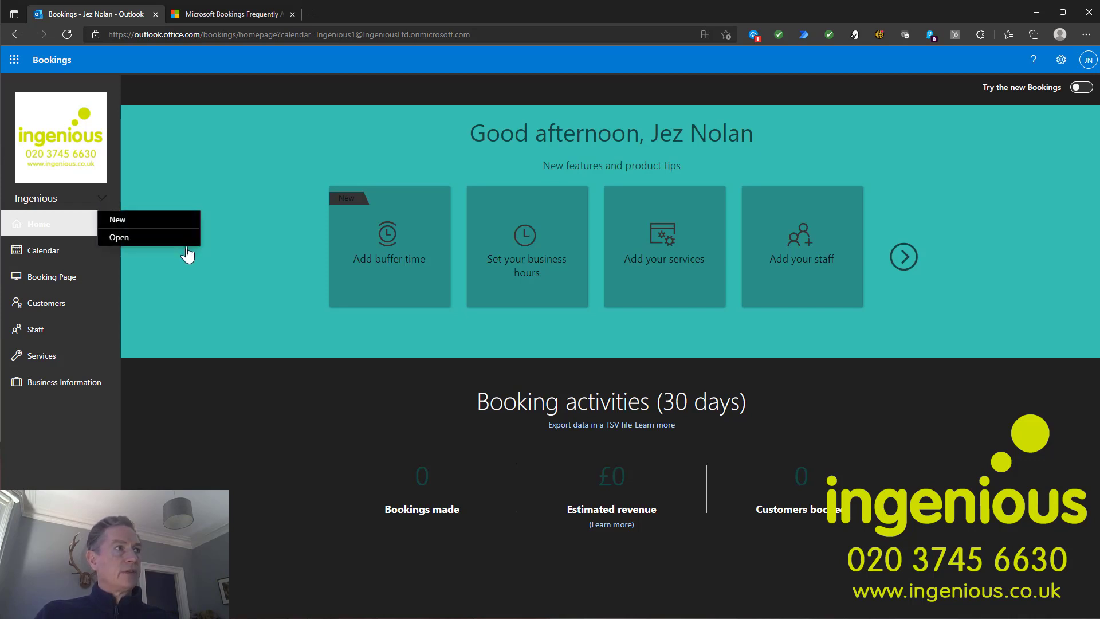
{"action": "left_click", "coordinate": [119, 236]}
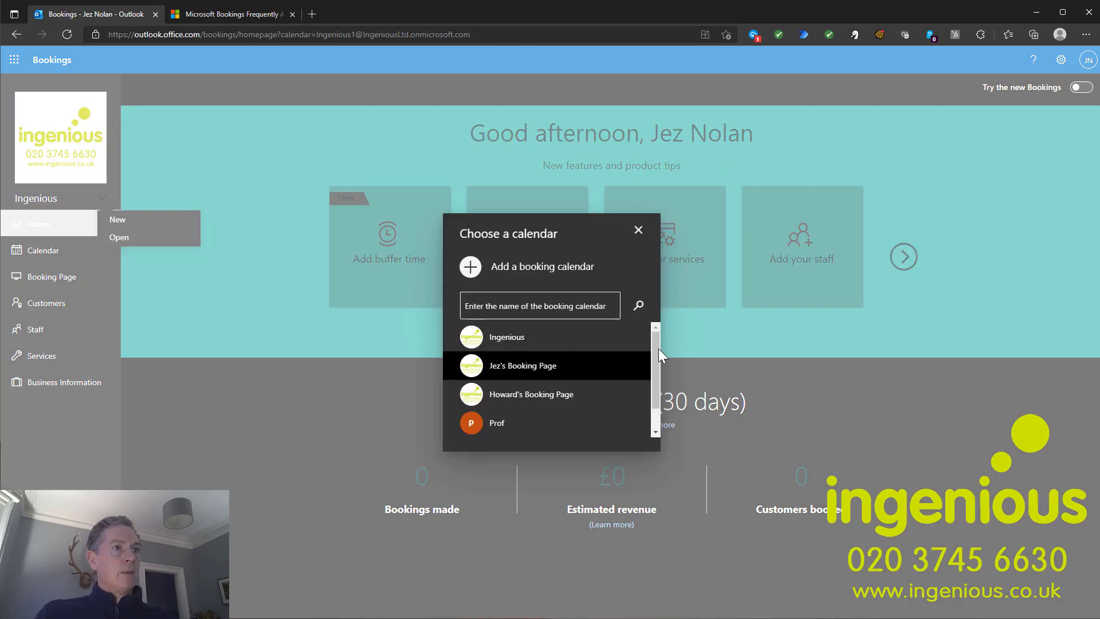
{"action": "left_click", "coordinate": [529, 370]}
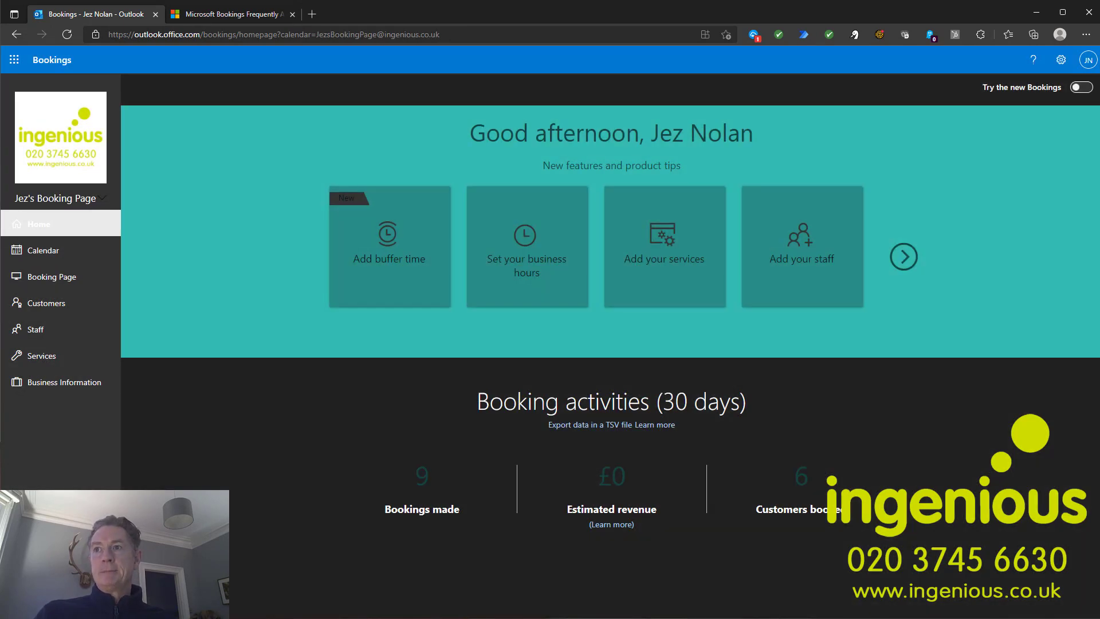
{"action": "left_click", "coordinate": [1084, 87]}
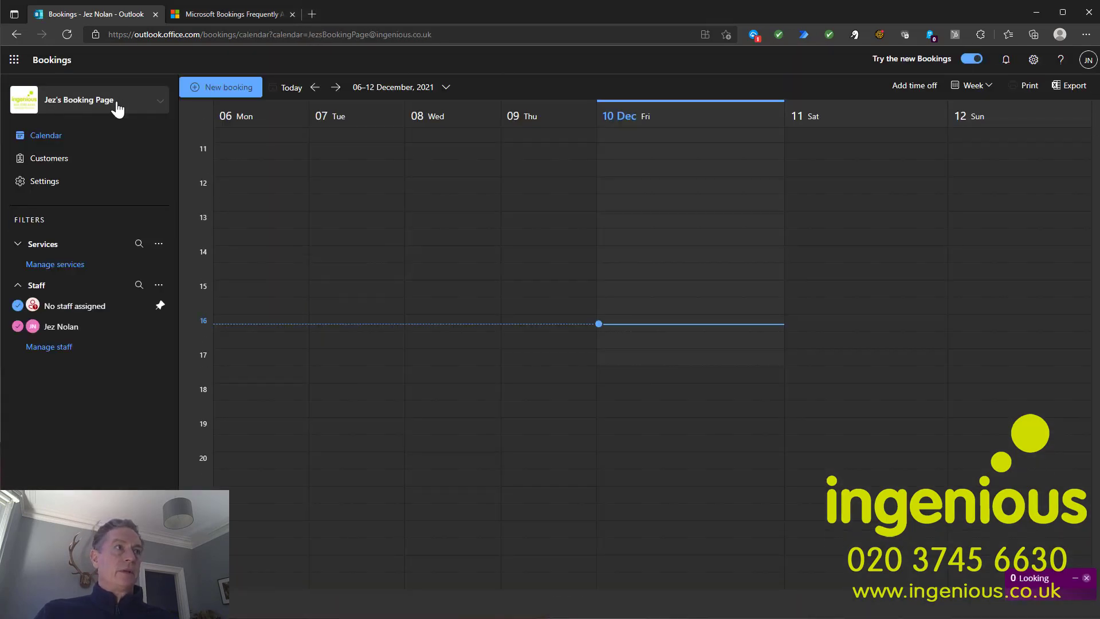
Reselect the account owner's booking page from the calendar list and open its Booking page settings.
{"action": "left_click", "coordinate": [117, 106]}
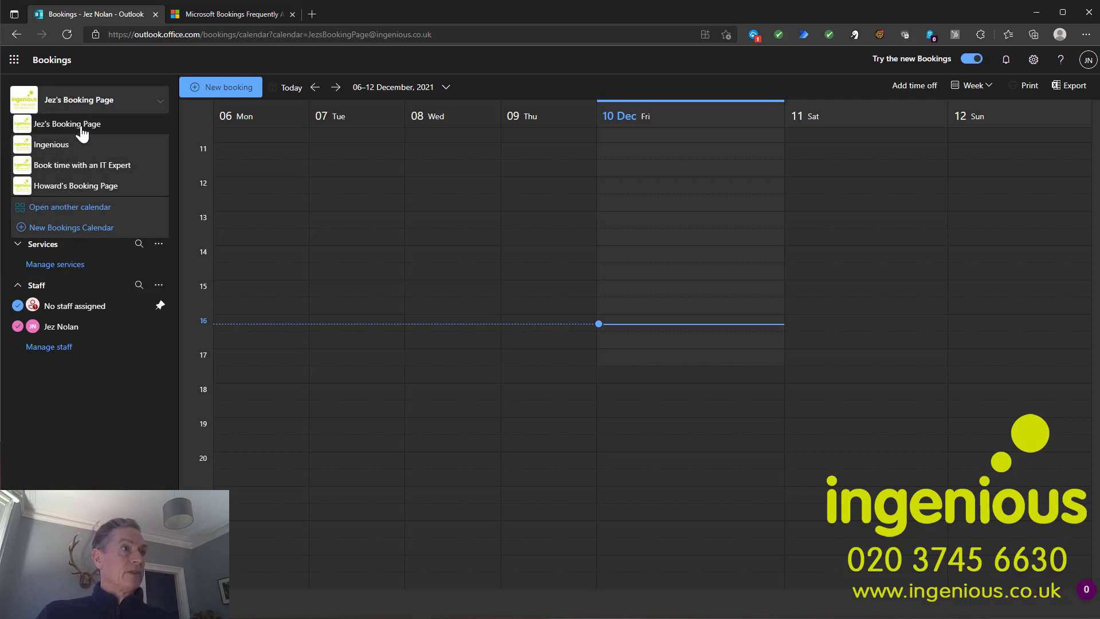
{"action": "left_click", "coordinate": [50, 127]}
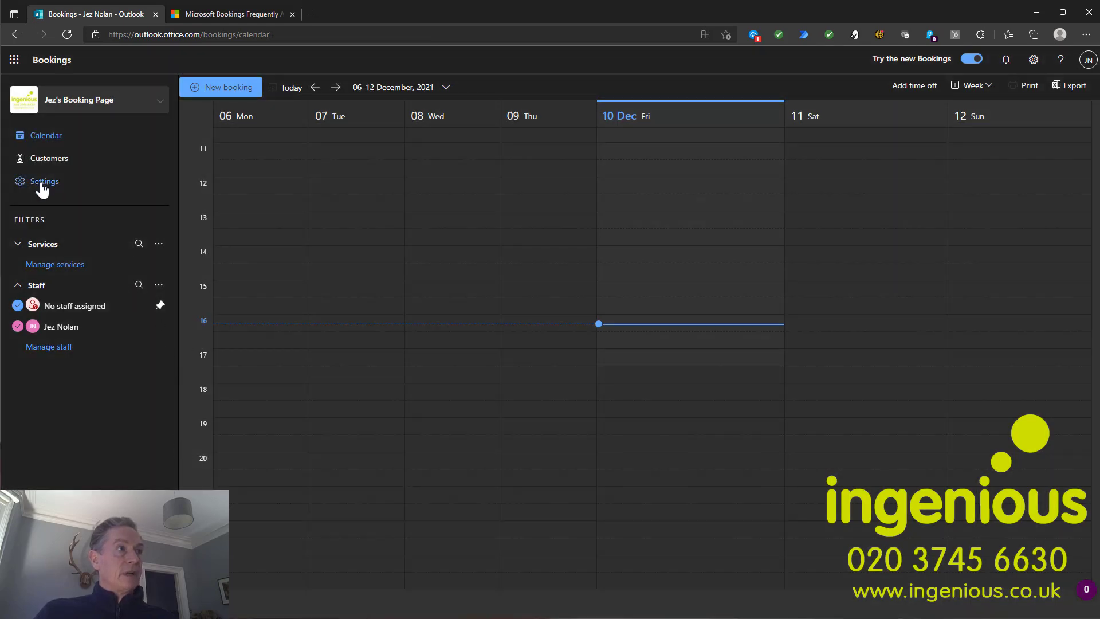
{"action": "left_click", "coordinate": [41, 246]}
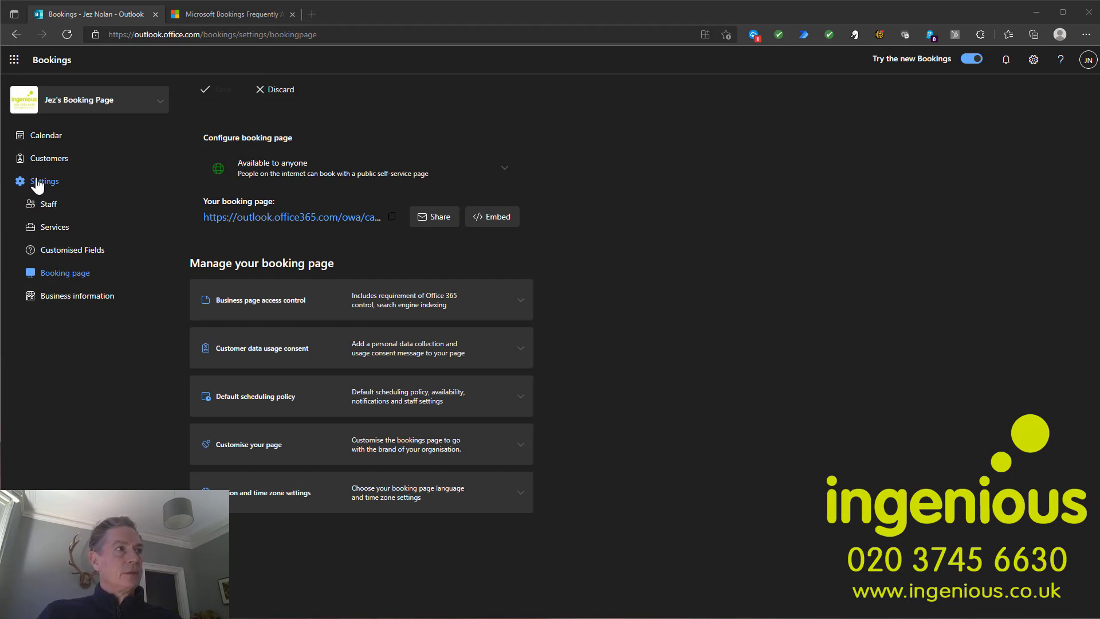
Expand the Business page access control and Customer data usage consent sections to examine their options.
{"action": "left_click", "coordinate": [519, 305]}
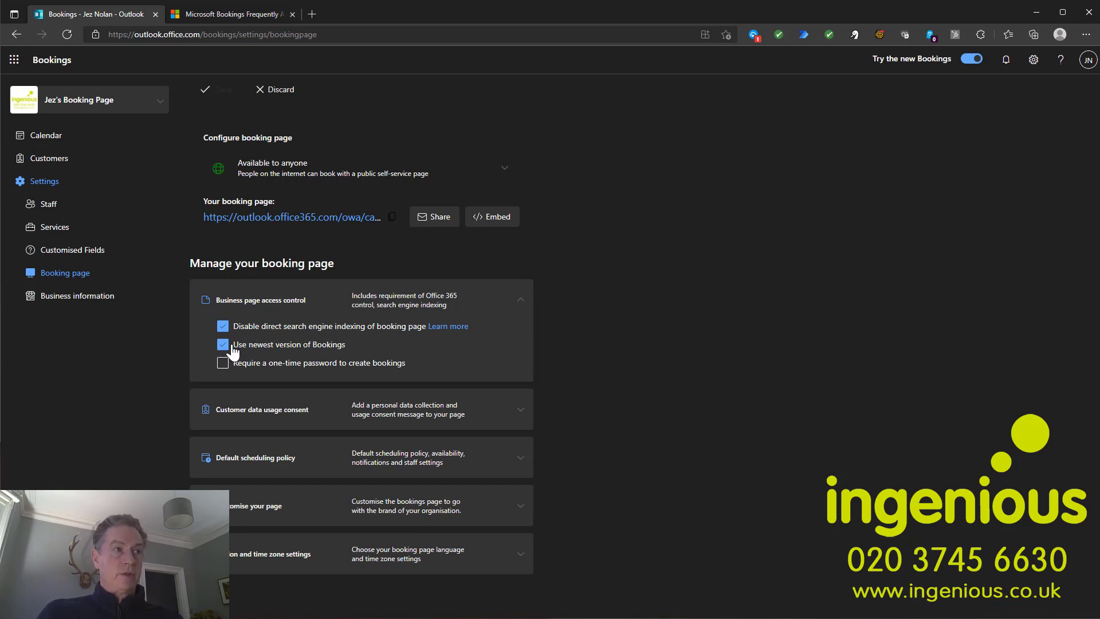
{"action": "left_click", "coordinate": [435, 417]}
{"action": "scroll", "coordinate": [569, 389], "scroll_direction": "down", "scroll_amount": 1}
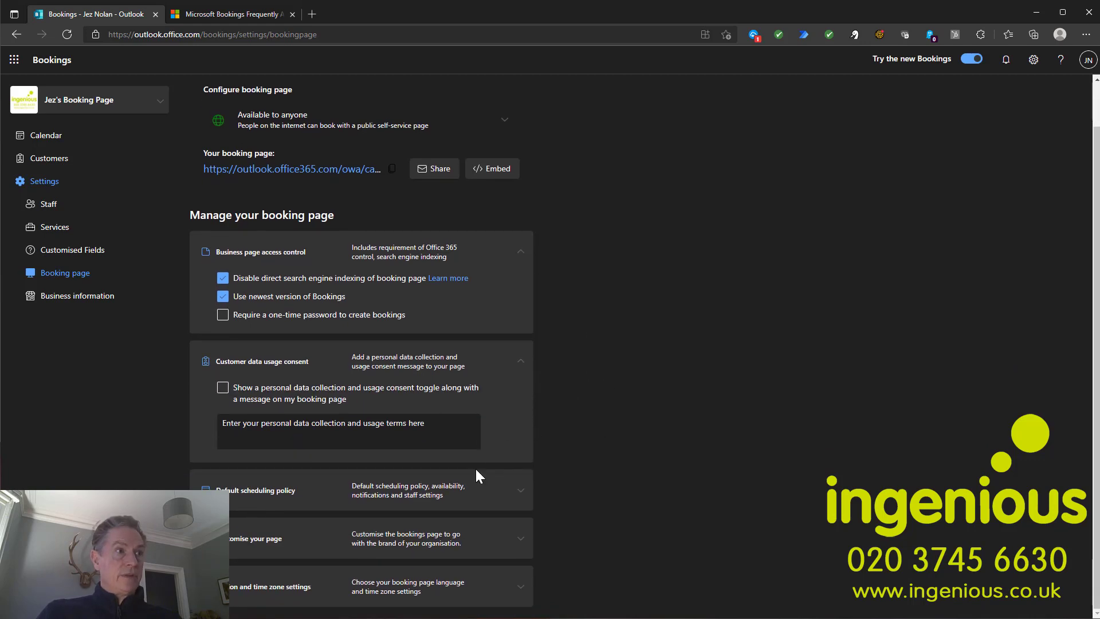
Examine the default scheduling policy, trying the option that lets customers choose a specific person and switching it back off.
{"action": "left_click", "coordinate": [520, 497]}
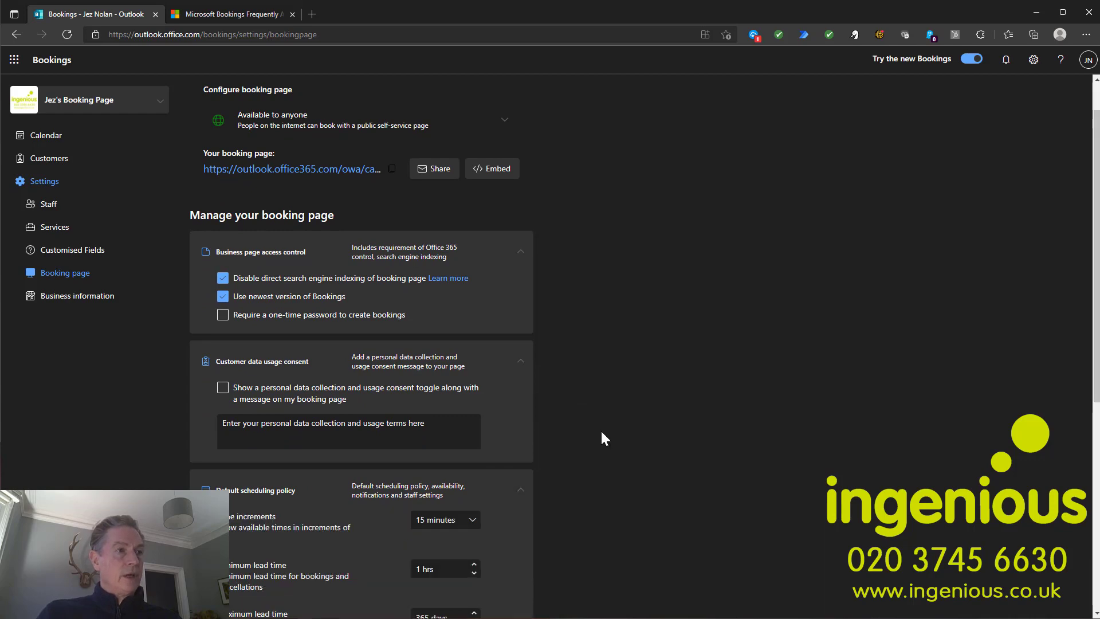
{"action": "scroll", "coordinate": [598, 433], "scroll_direction": "down", "scroll_amount": 4}
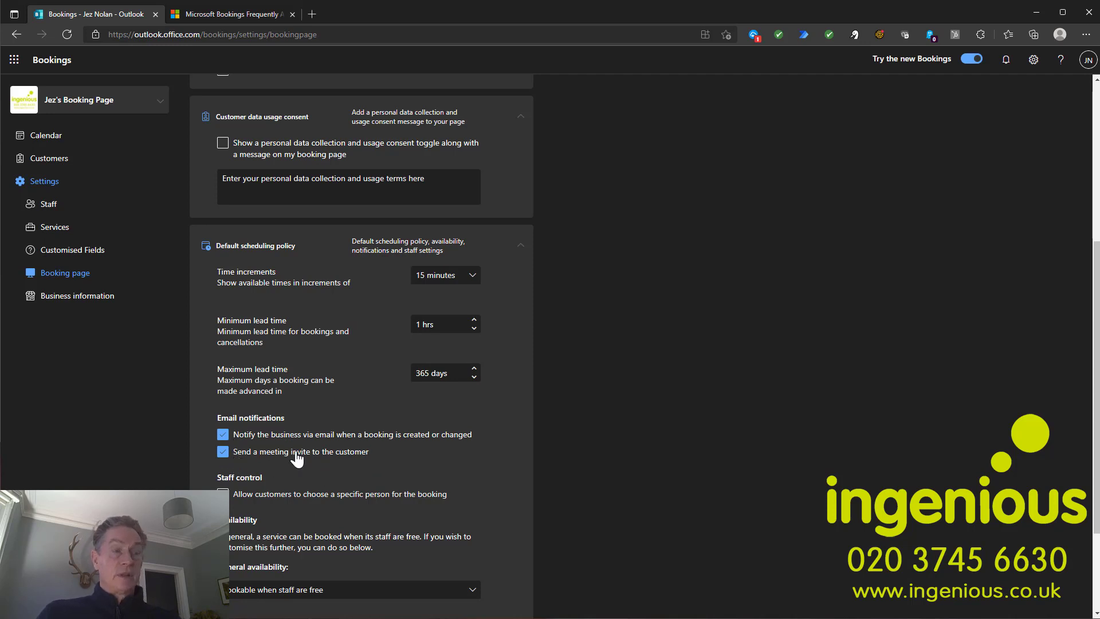
{"action": "scroll", "coordinate": [317, 447], "scroll_direction": "down", "scroll_amount": 2}
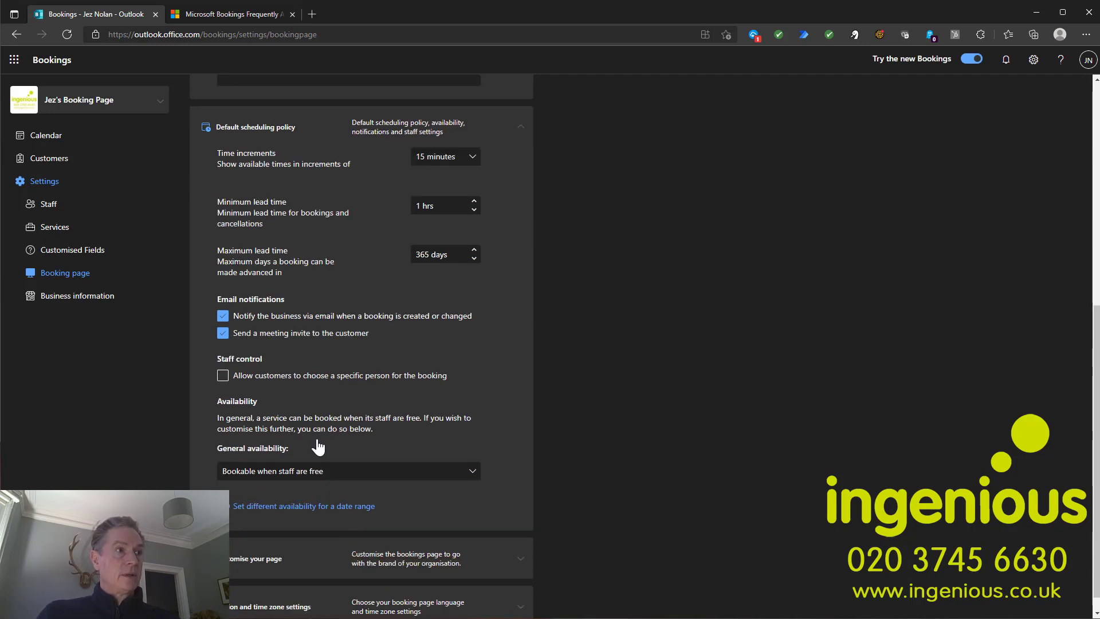
{"action": "left_click", "coordinate": [222, 355]}
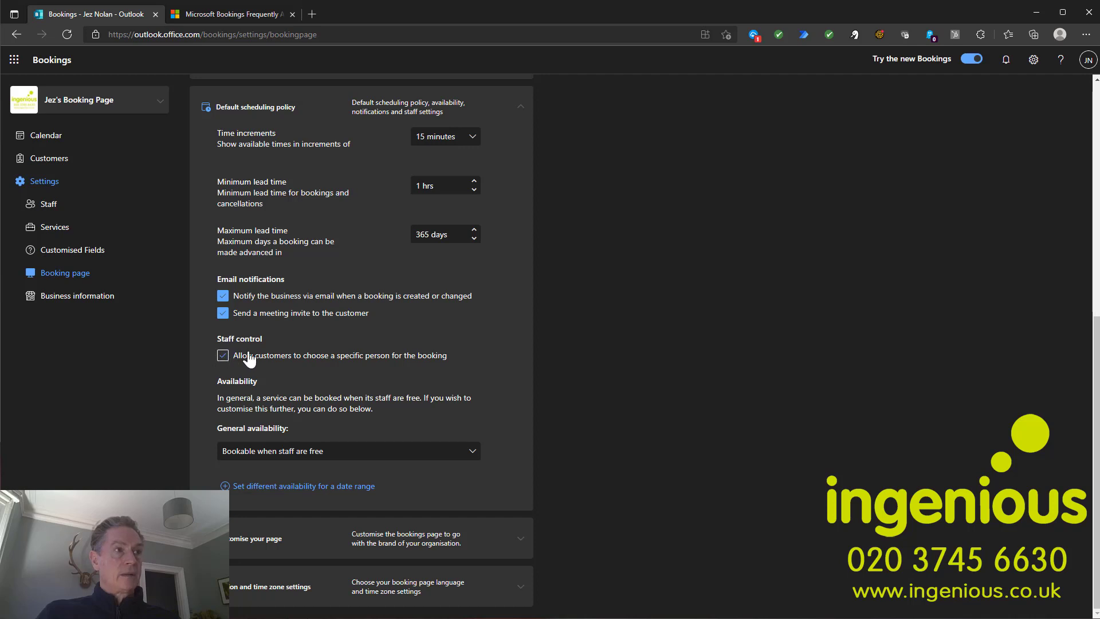
{"action": "left_click", "coordinate": [223, 355]}
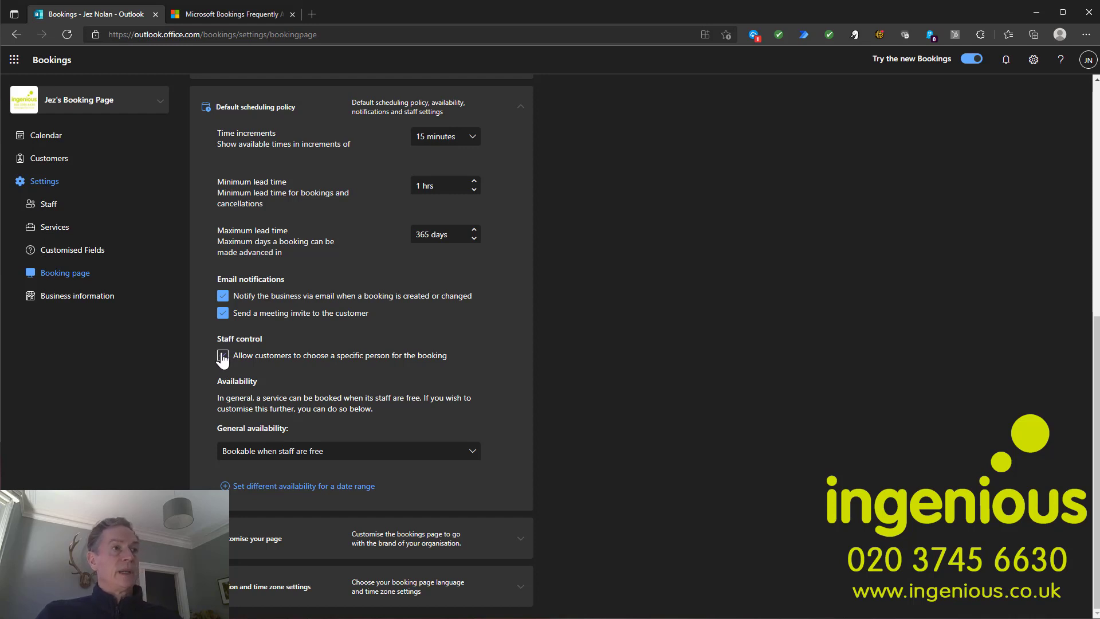
Expand the page customisation and the region and time zone sections to examine the colour theme, logo and language options.
{"action": "left_click", "coordinate": [514, 545]}
{"action": "scroll", "coordinate": [430, 423], "scroll_direction": "down", "scroll_amount": 3}
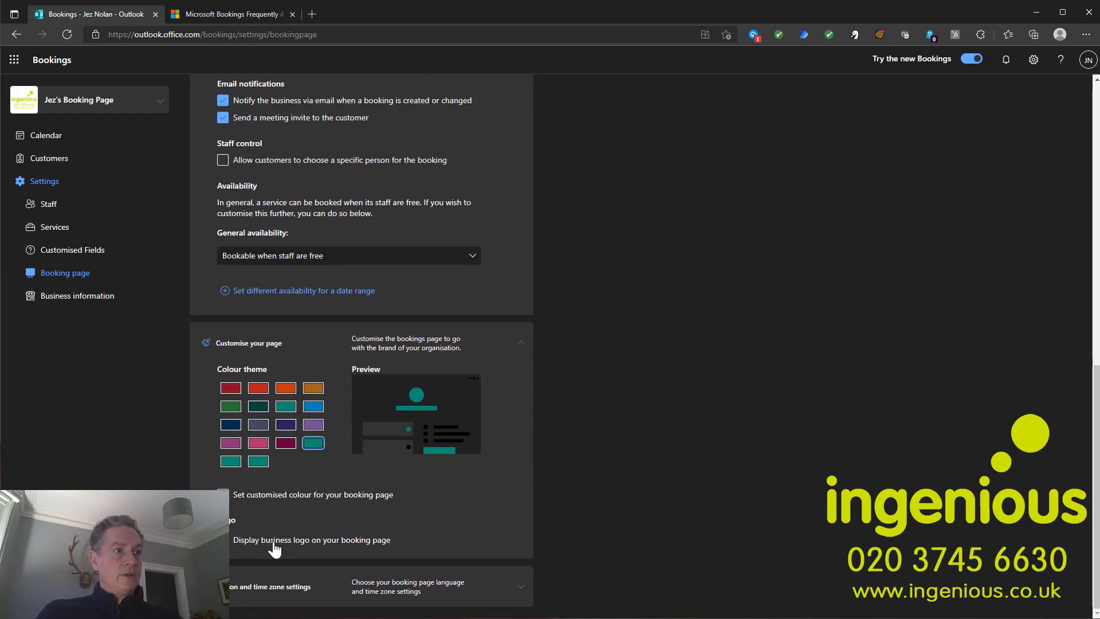
{"action": "left_click", "coordinate": [520, 590]}
{"action": "scroll", "coordinate": [508, 481], "scroll_direction": "down", "scroll_amount": 1}
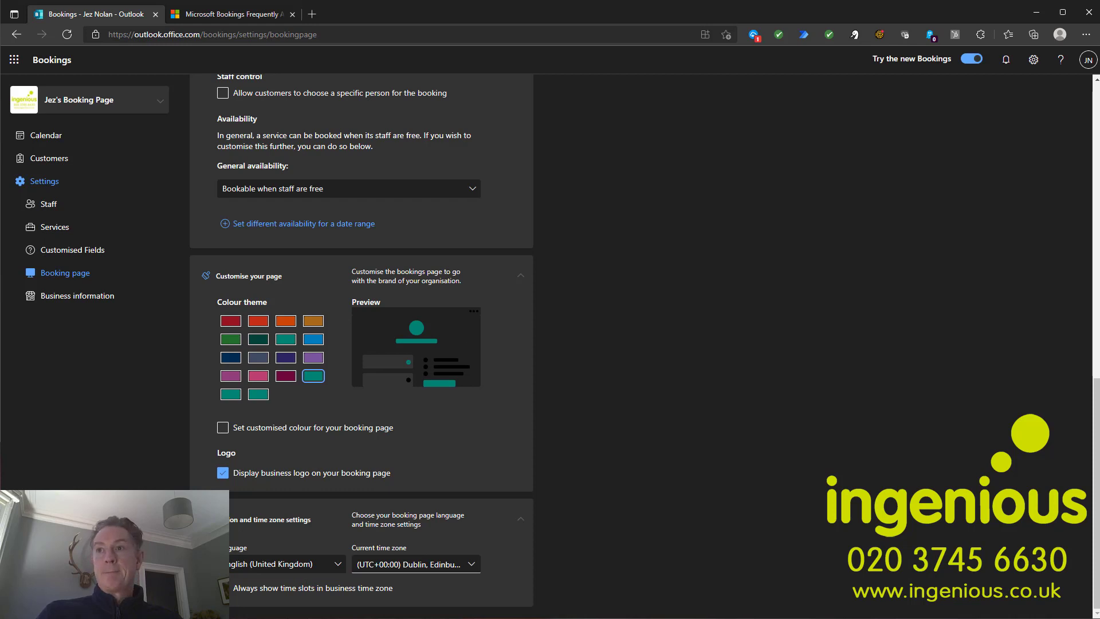
{"action": "scroll", "coordinate": [293, 267], "scroll_direction": "up", "scroll_amount": 10}
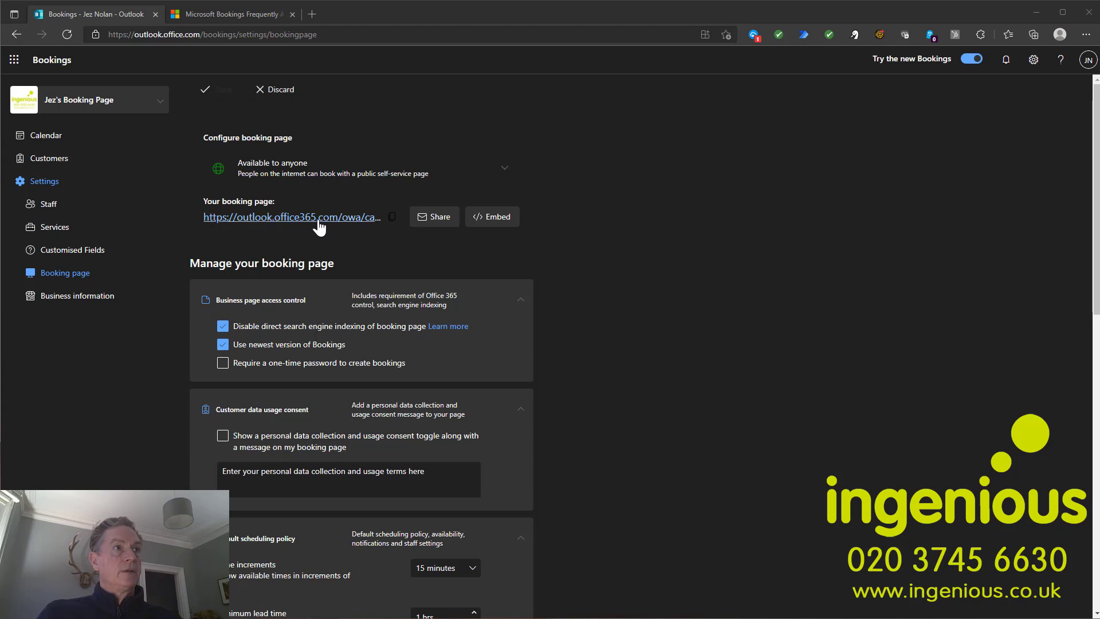
Open the public booking page link in a new browser tab and place that tab after the FAQ tab.
{"action": "right_click", "coordinate": [290, 217]}
{"action": "left_click", "coordinate": [352, 226]}
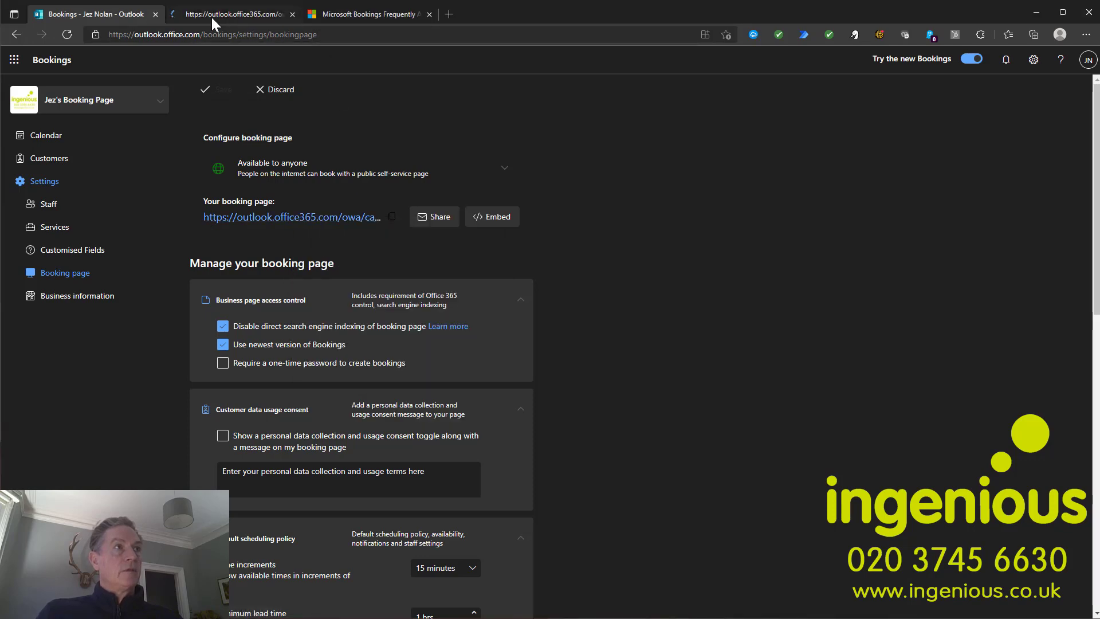
{"action": "left_click_drag", "start_coordinate": [211, 17], "coordinate": [380, 26]}
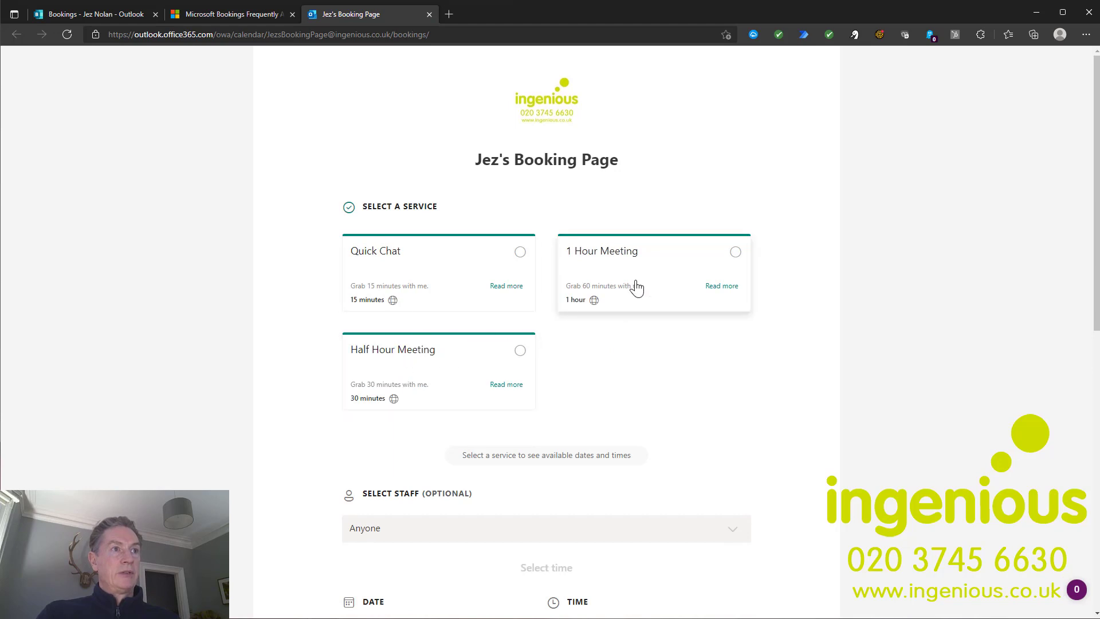
Select the Quick Chat service and the 09:00 time slot on 13 December 2021.
{"action": "scroll", "coordinate": [705, 380], "scroll_direction": "down", "scroll_amount": 1}
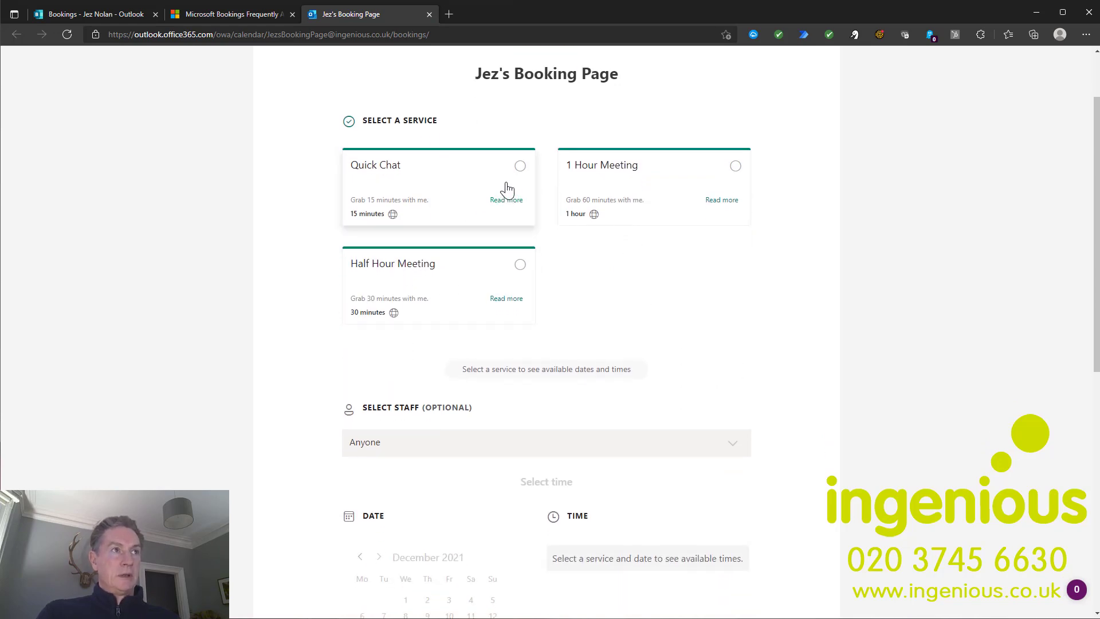
{"action": "left_click", "coordinate": [519, 169]}
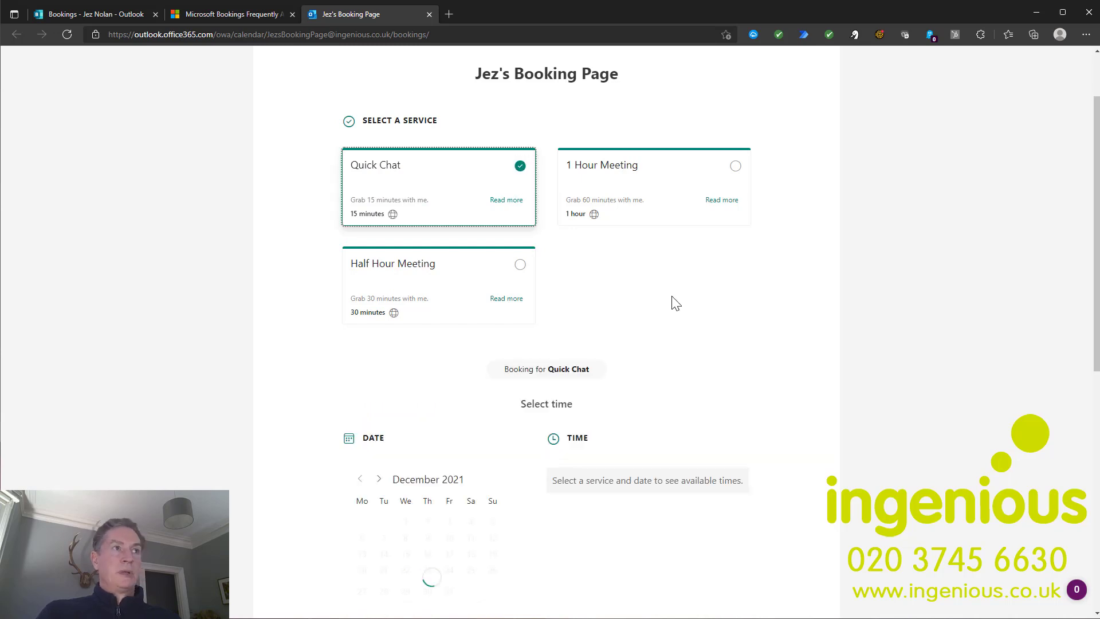
{"action": "scroll", "coordinate": [727, 334], "scroll_direction": "down", "scroll_amount": 2}
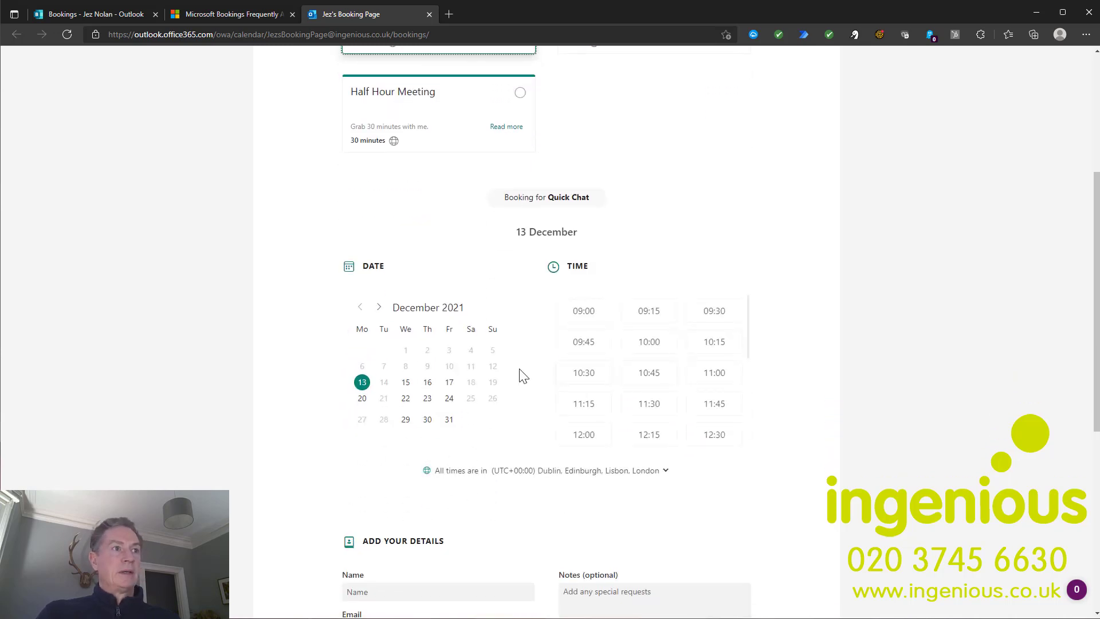
{"action": "left_click", "coordinate": [583, 318]}
{"action": "scroll", "coordinate": [799, 332], "scroll_direction": "down", "scroll_amount": 3}
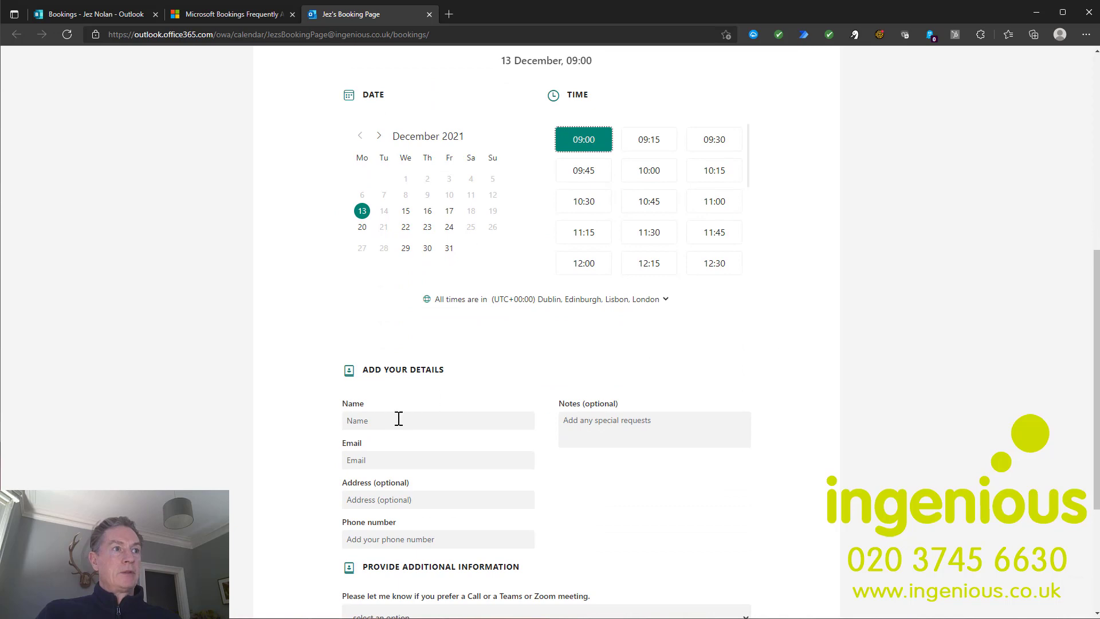
Examine the customer booking form's name, email, phone and notes fields and the Call, Teams or Zoom meeting question.
{"action": "left_click", "coordinate": [372, 420]}
{"action": "scroll", "coordinate": [372, 420], "scroll_direction": "down", "scroll_amount": 4}
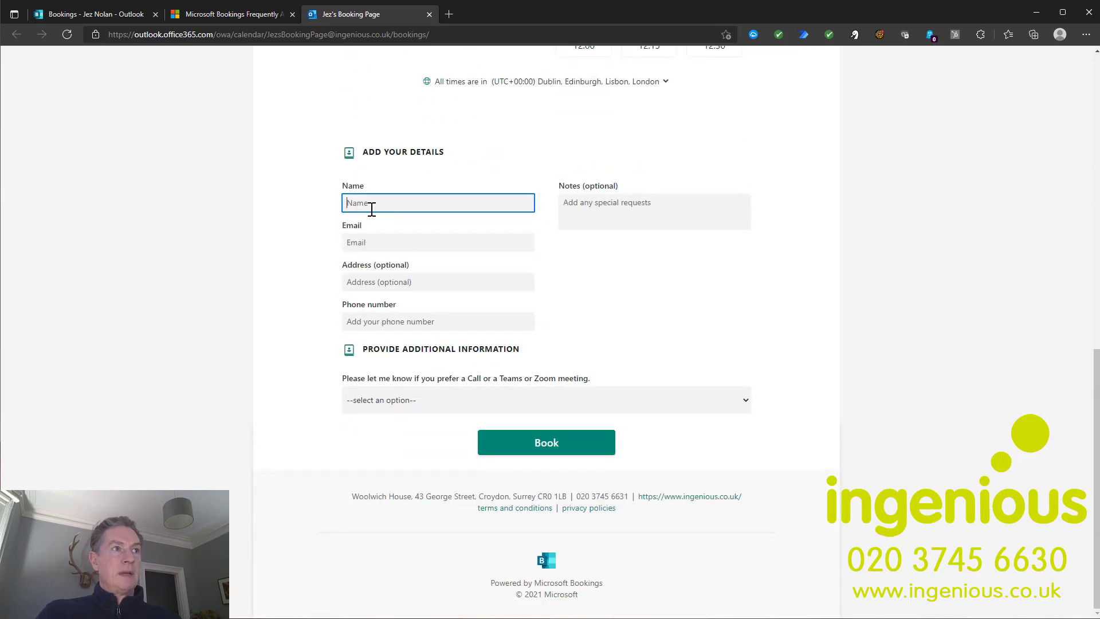
{"action": "left_click", "coordinate": [370, 241]}
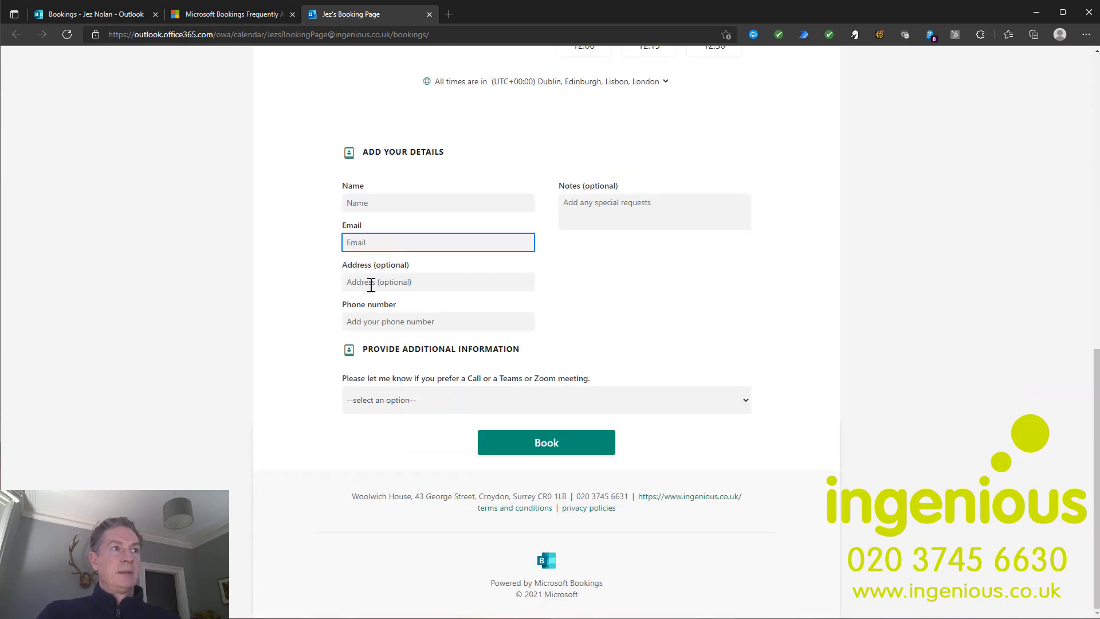
{"action": "left_click", "coordinate": [372, 322]}
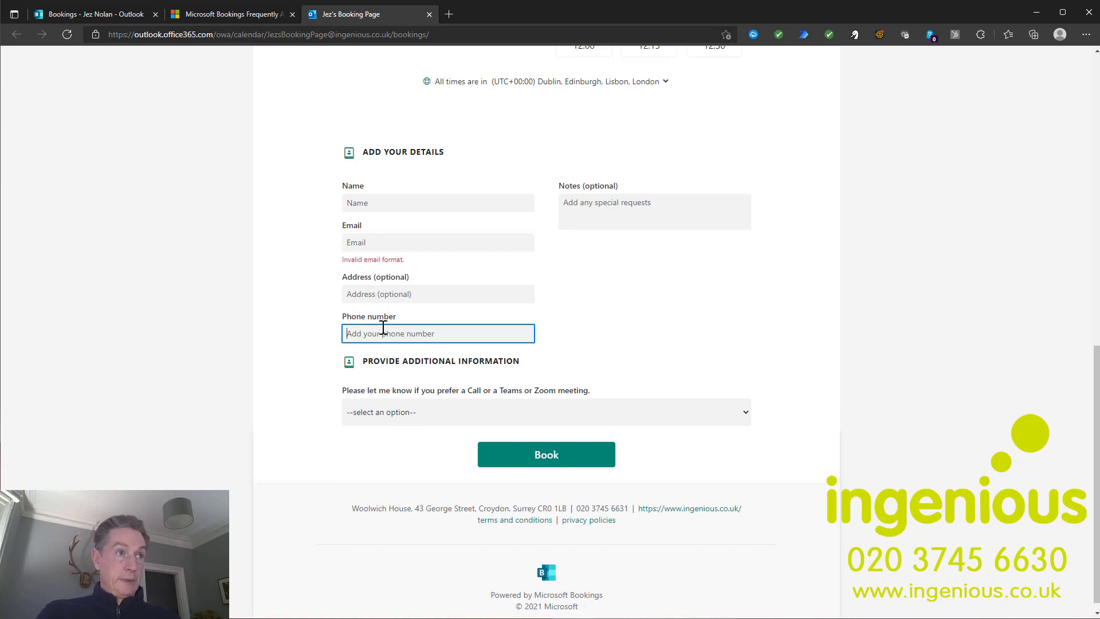
{"action": "left_click", "coordinate": [616, 209]}
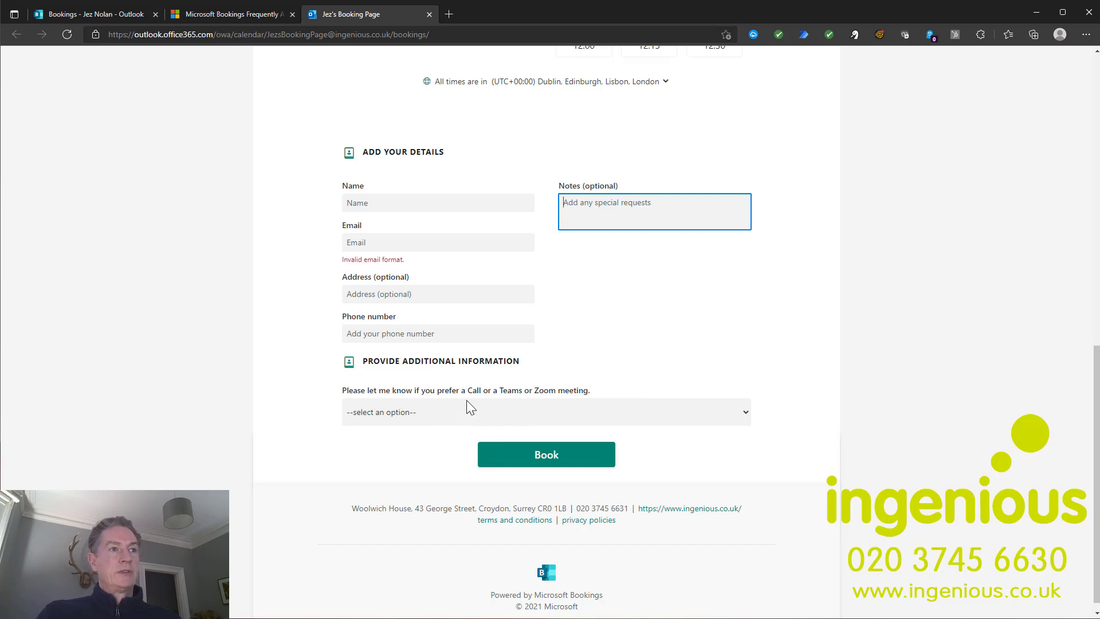
{"action": "left_click", "coordinate": [364, 411]}
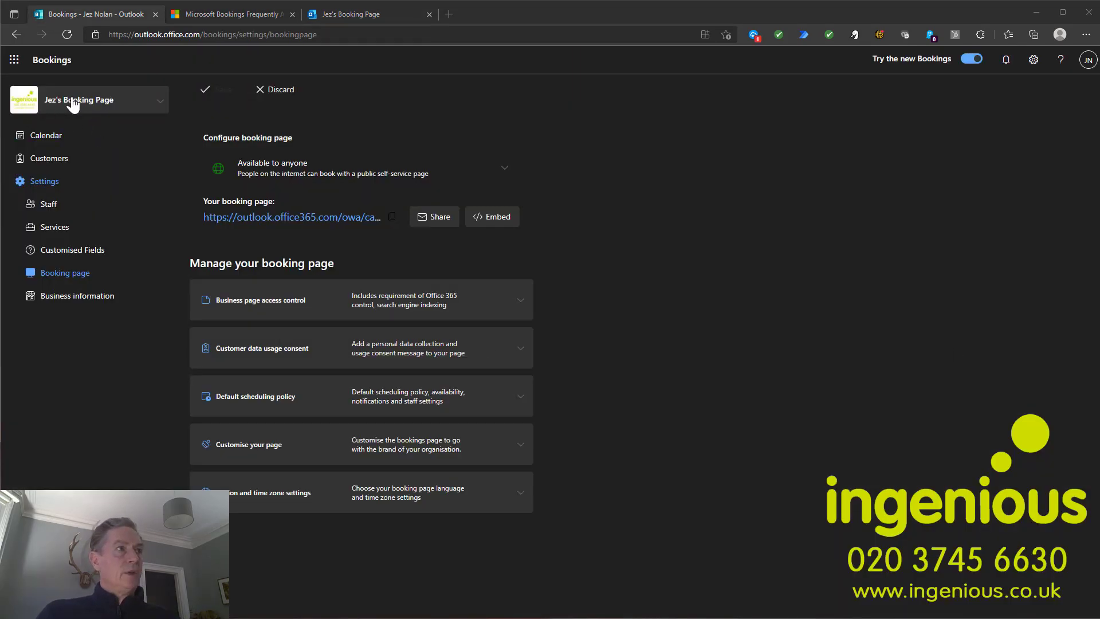
Open the business information settings and expand the basic details and the privacy policy and terms sections to examine them.
{"action": "left_click", "coordinate": [64, 302]}
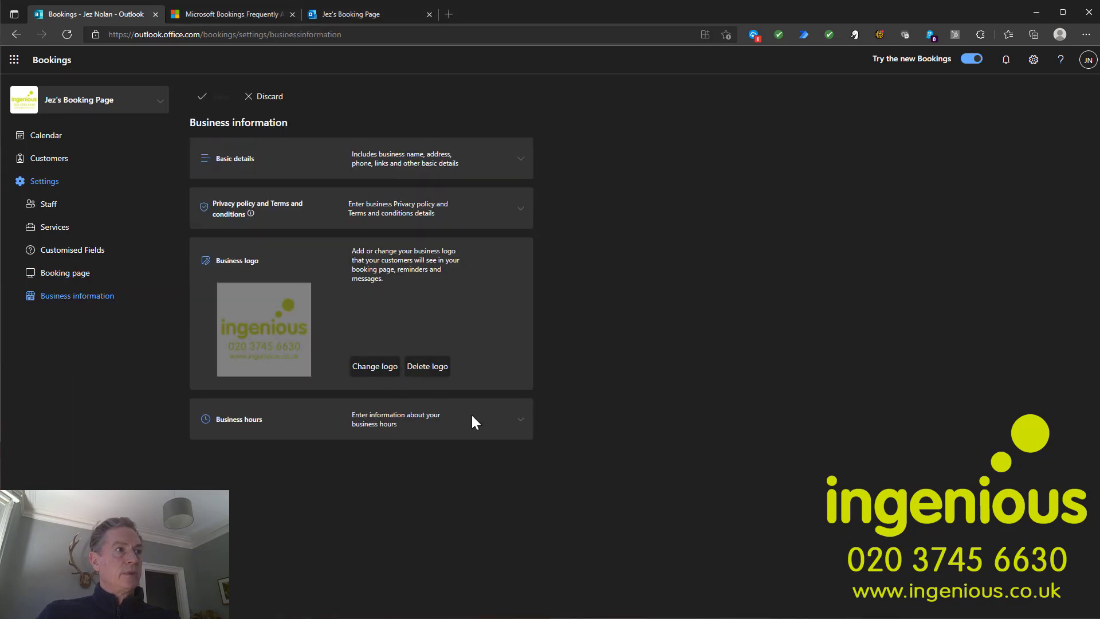
{"action": "left_click", "coordinate": [521, 166]}
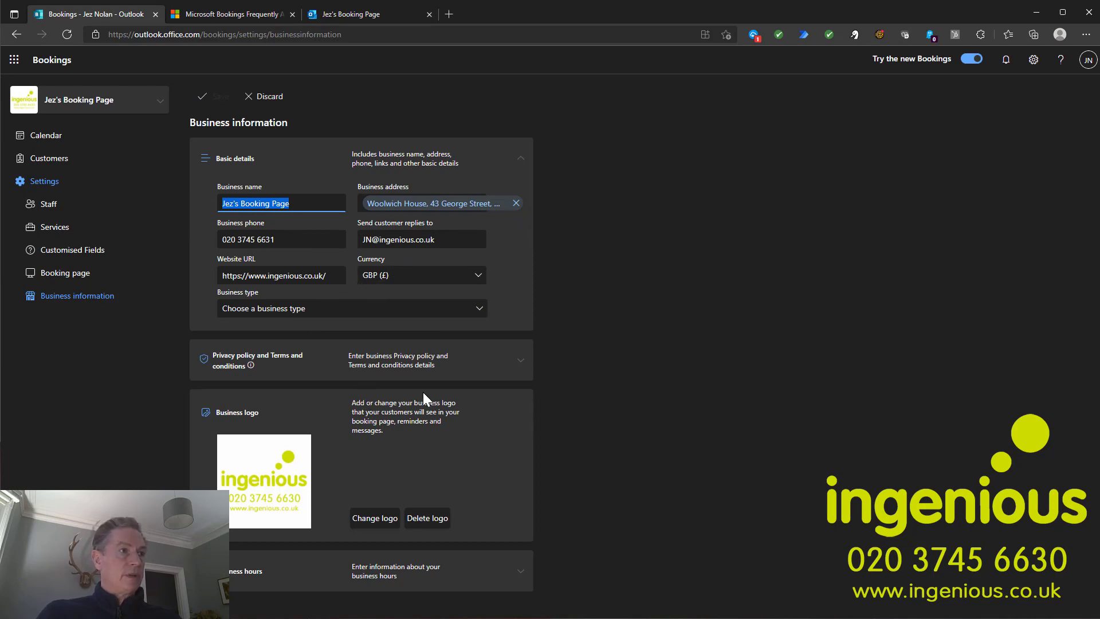
{"action": "left_click", "coordinate": [520, 362]}
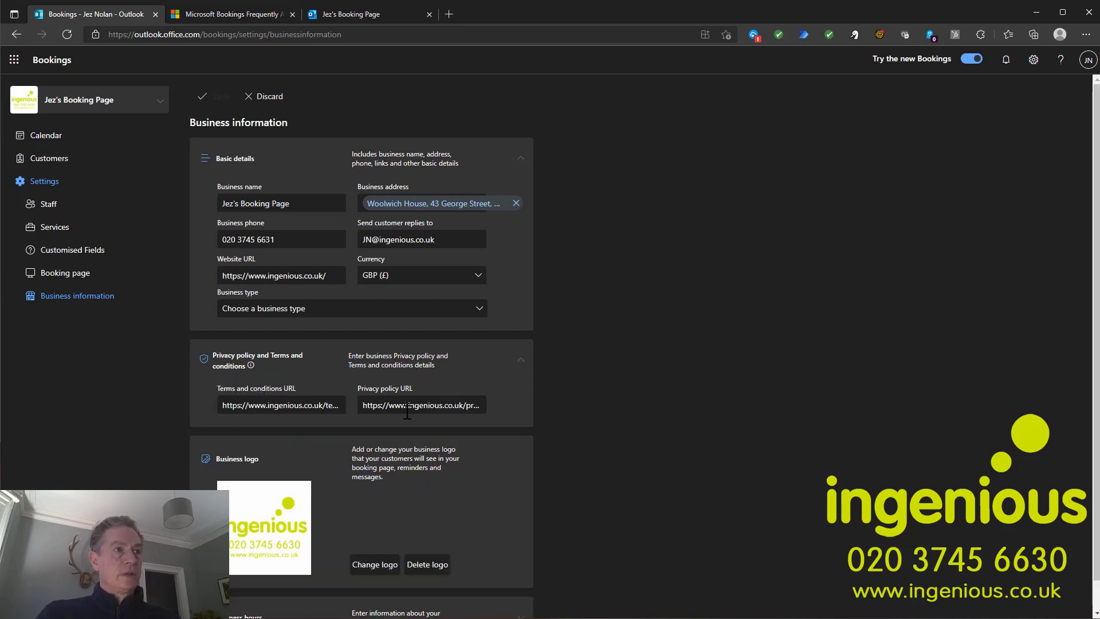
{"action": "scroll", "coordinate": [506, 462], "scroll_direction": "down", "scroll_amount": 1}
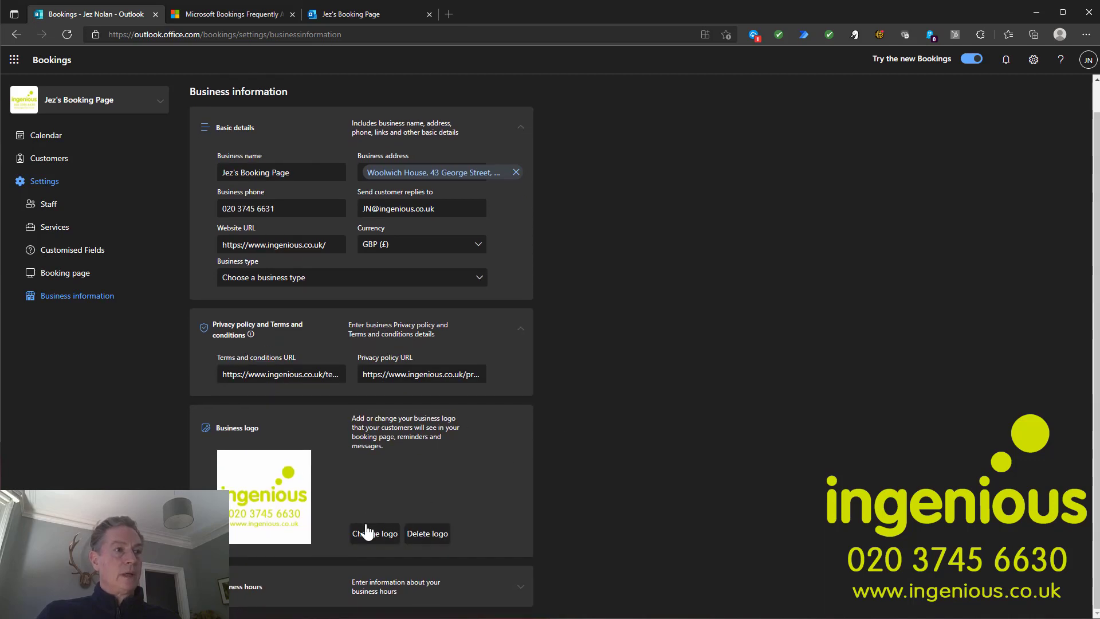
Expand the business hours and try adding a second Monday time range, removing it again.
{"action": "left_click", "coordinate": [520, 587]}
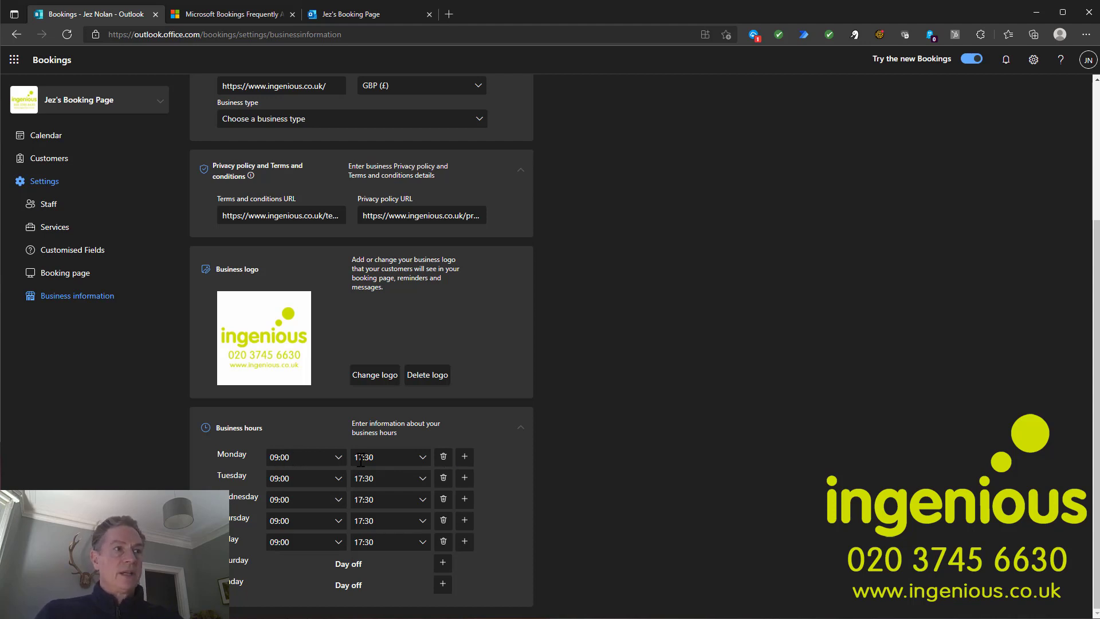
{"action": "left_click", "coordinate": [464, 456]}
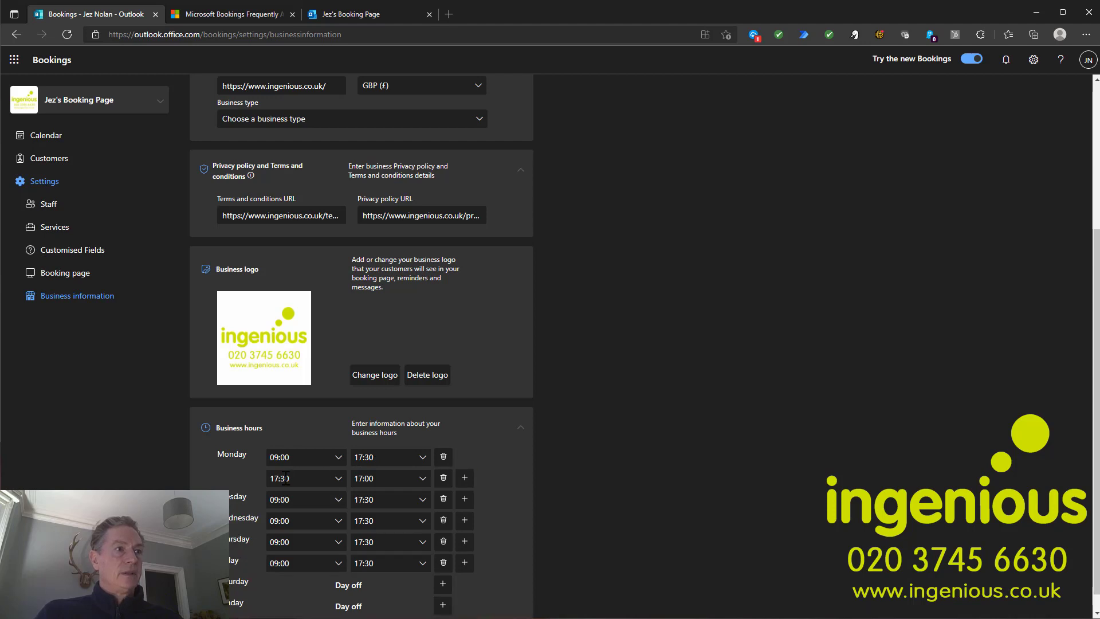
{"action": "left_click", "coordinate": [444, 480]}
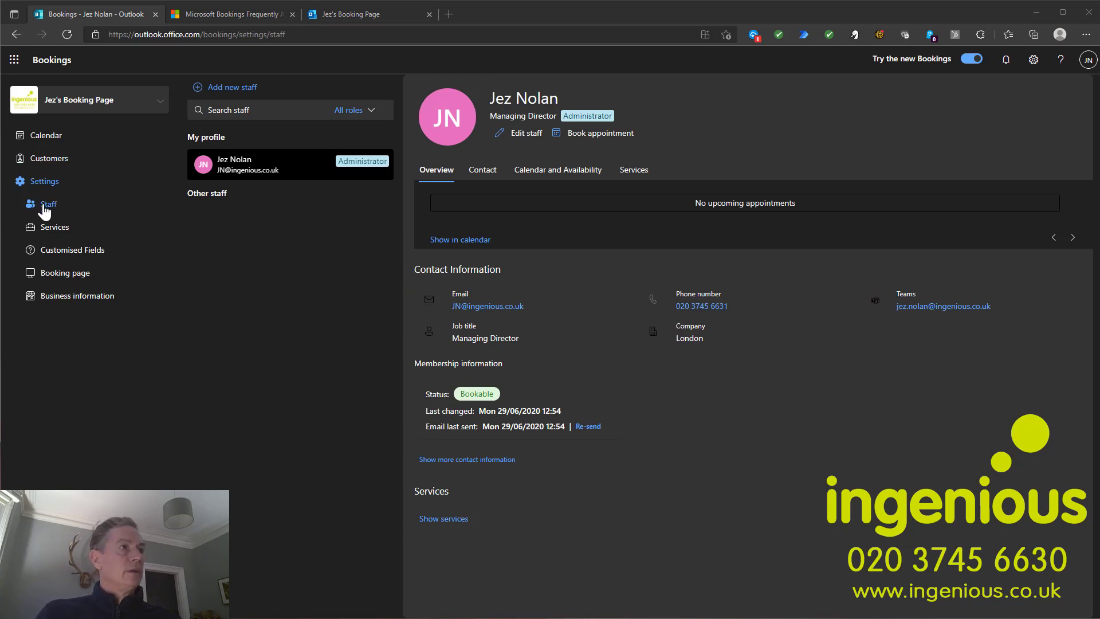
Open the staff settings to examine the administrator's profile and role.
{"action": "mouse_move", "coordinate": [342, 162]}
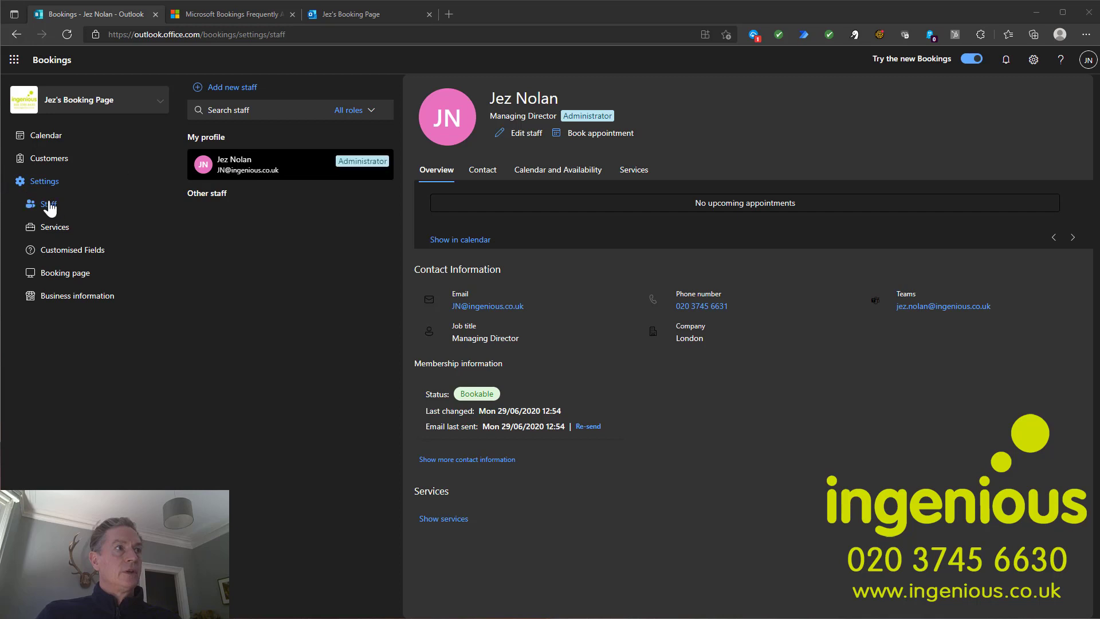
{"action": "mouse_move", "coordinate": [232, 168]}
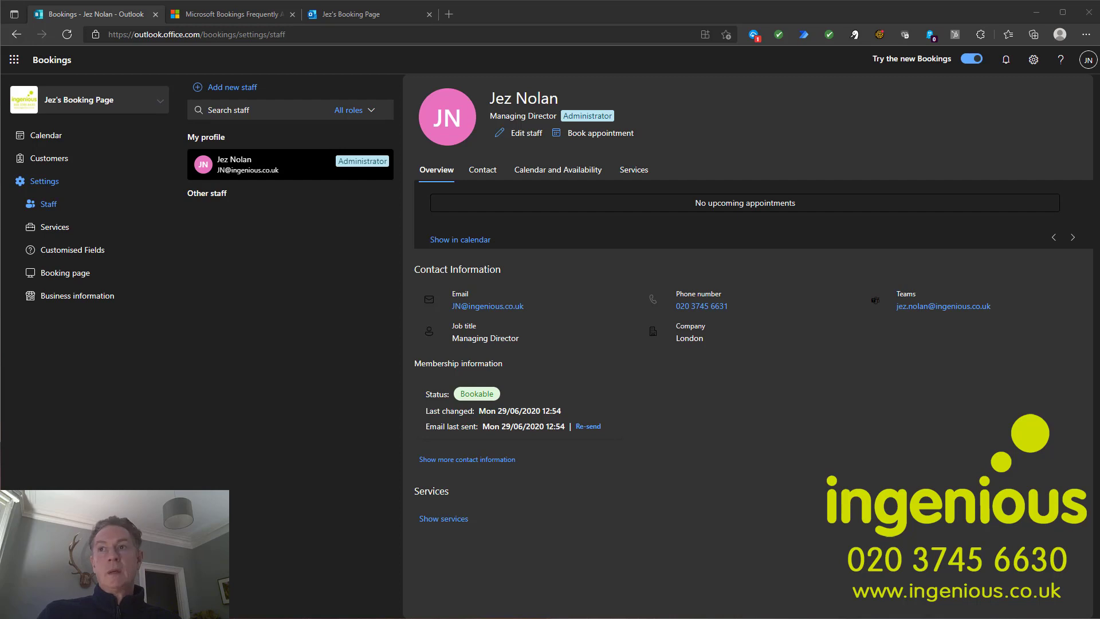
Open the Quick Chat service for editing and examine its basic details, trying the buffer time option and switching it back off.
{"action": "left_click", "coordinate": [53, 227]}
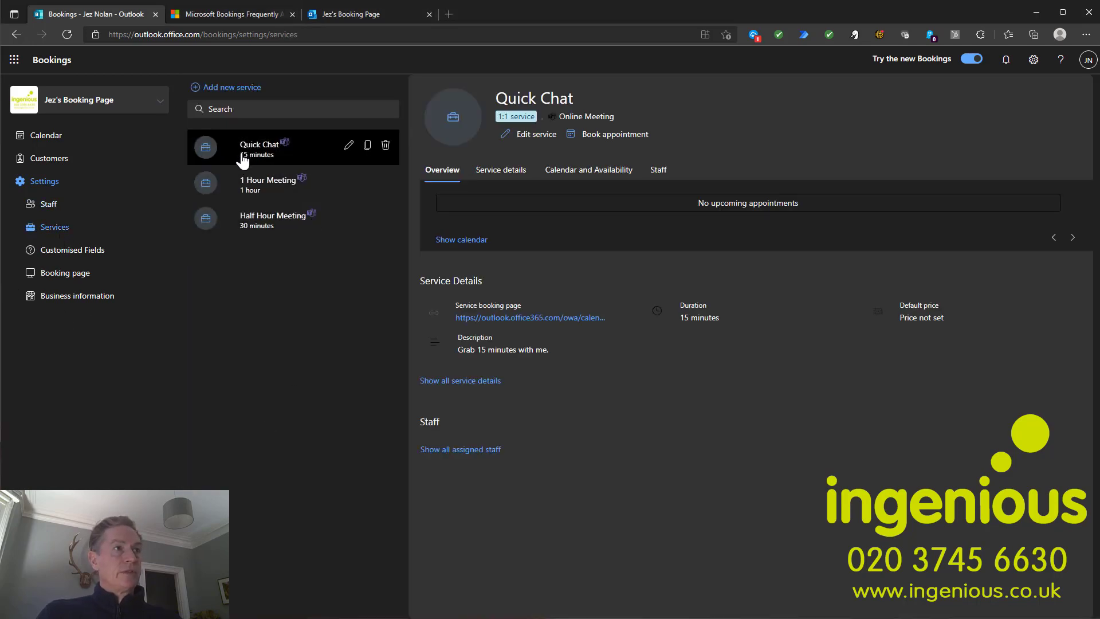
{"action": "left_click", "coordinate": [348, 146]}
{"action": "left_click_drag", "start_coordinate": [562, 182], "coordinate": [464, 182]}
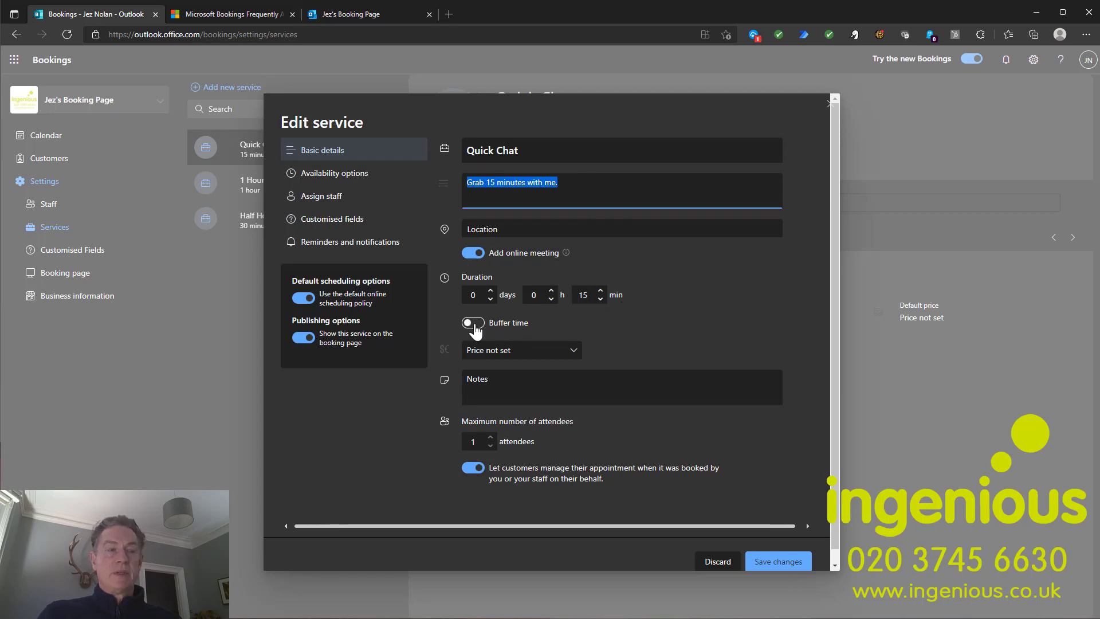
{"action": "left_click", "coordinate": [473, 324]}
{"action": "left_click", "coordinate": [610, 359]}
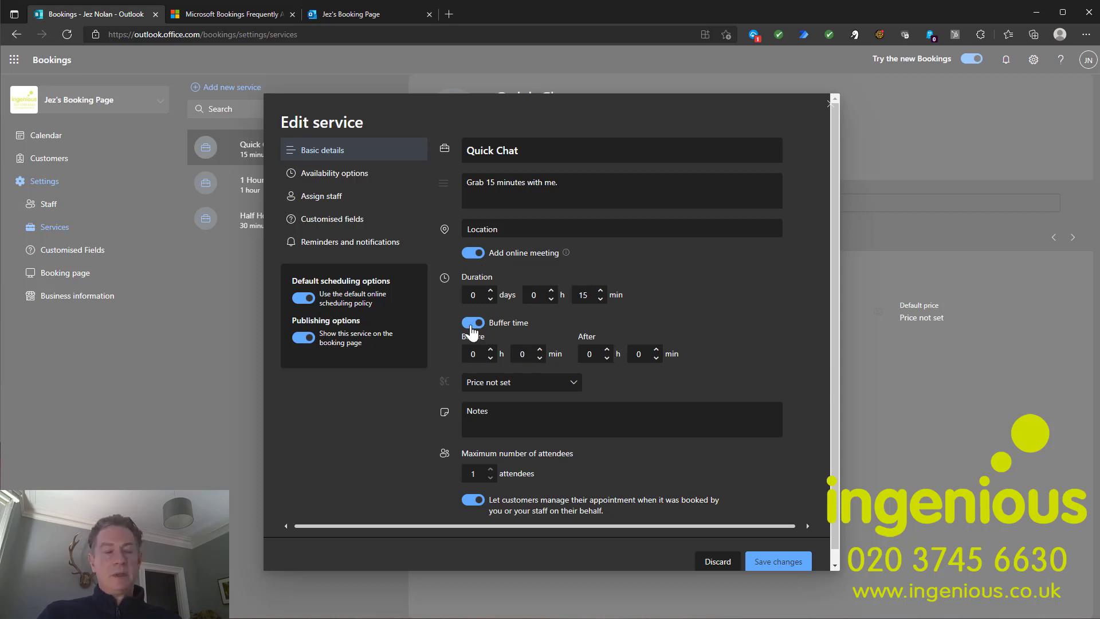
{"action": "left_click", "coordinate": [472, 324]}
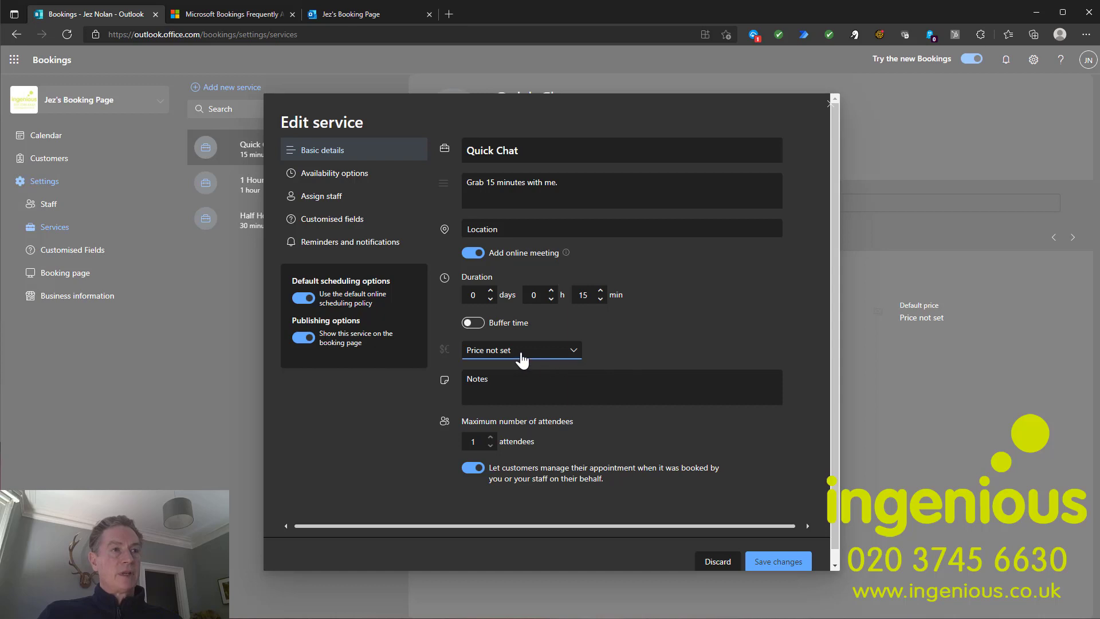
Examine the Quick Chat service's price options, maximum number of attendees and customer appointment management setting.
{"action": "left_click", "coordinate": [520, 351]}
{"action": "left_click", "coordinate": [757, 337]}
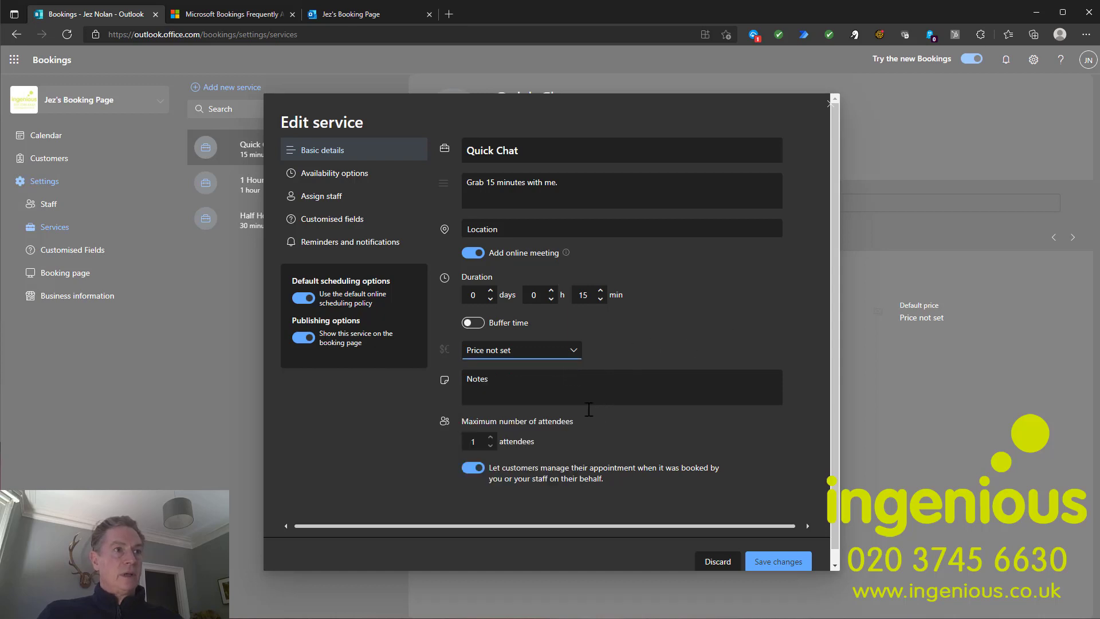
{"action": "left_click", "coordinate": [492, 439]}
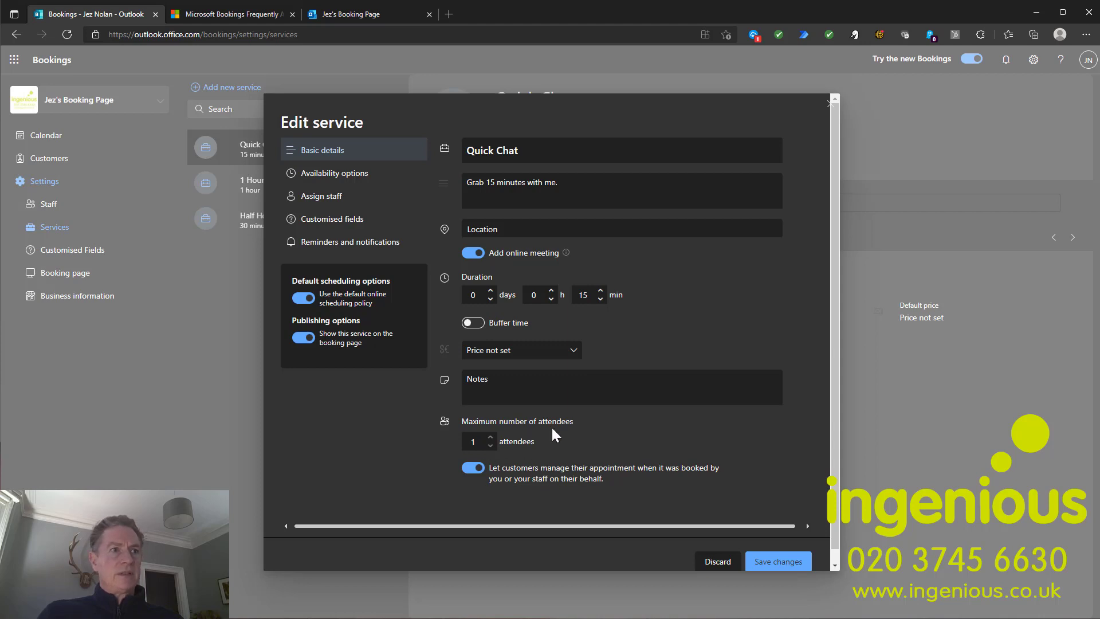
{"action": "scroll", "coordinate": [552, 429], "scroll_direction": "down", "scroll_amount": 1}
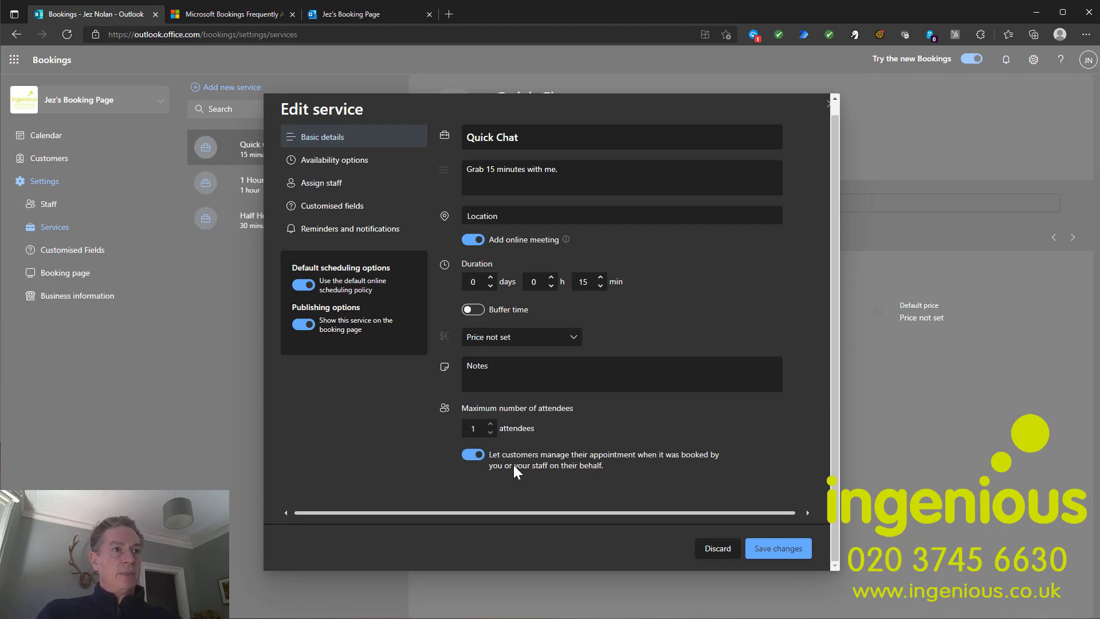
Examine the Quick Chat service's availability options and assign the listed staff member to it.
{"action": "left_click", "coordinate": [325, 169]}
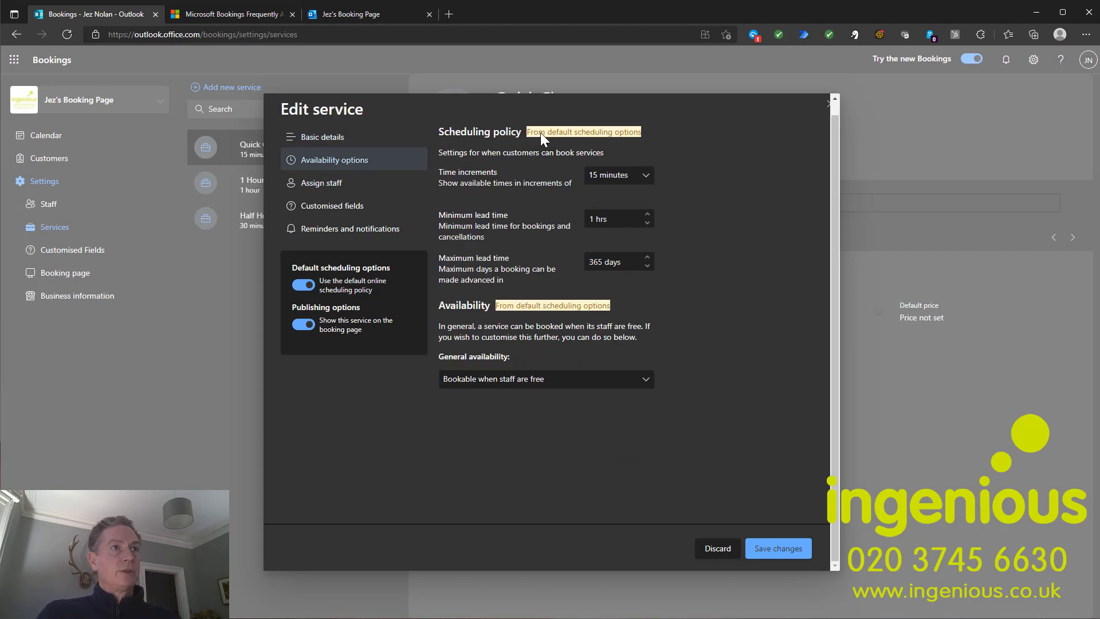
{"action": "left_click", "coordinate": [332, 184]}
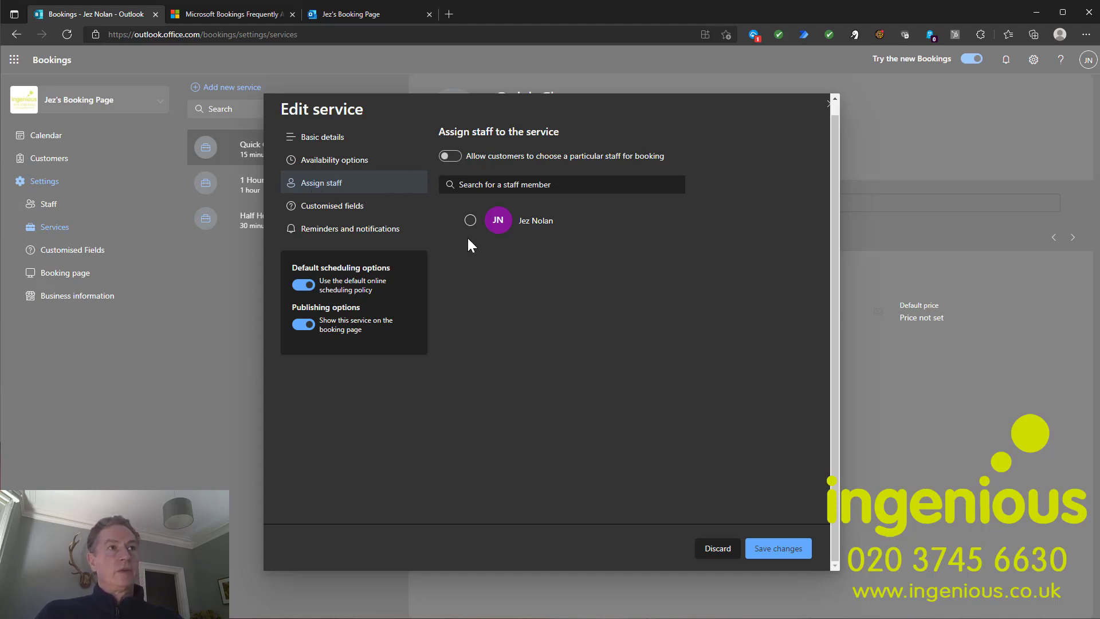
{"action": "left_click", "coordinate": [469, 220]}
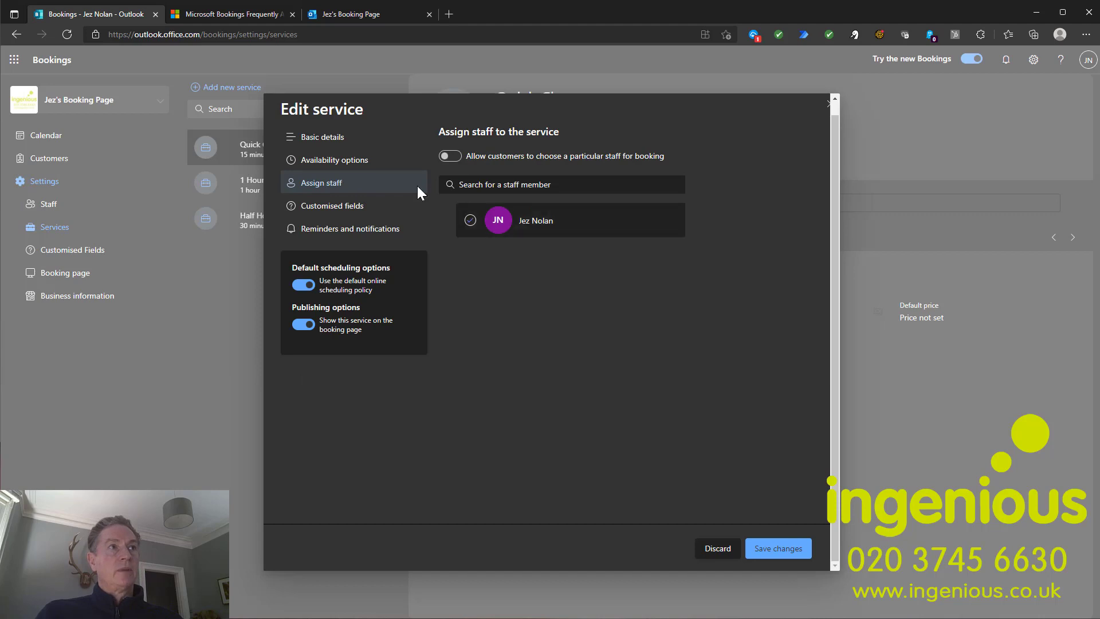
Examine the Quick Chat service's customised fields and its reminders and notifications, and discard the service changes.
{"action": "left_click", "coordinate": [320, 209]}
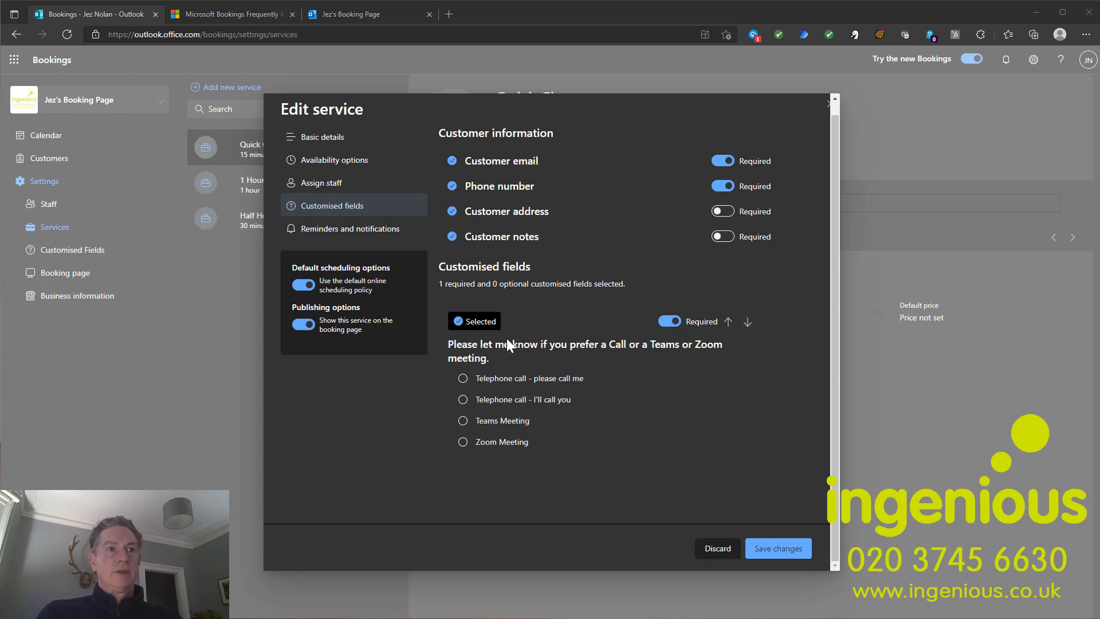
{"action": "left_click", "coordinate": [315, 230]}
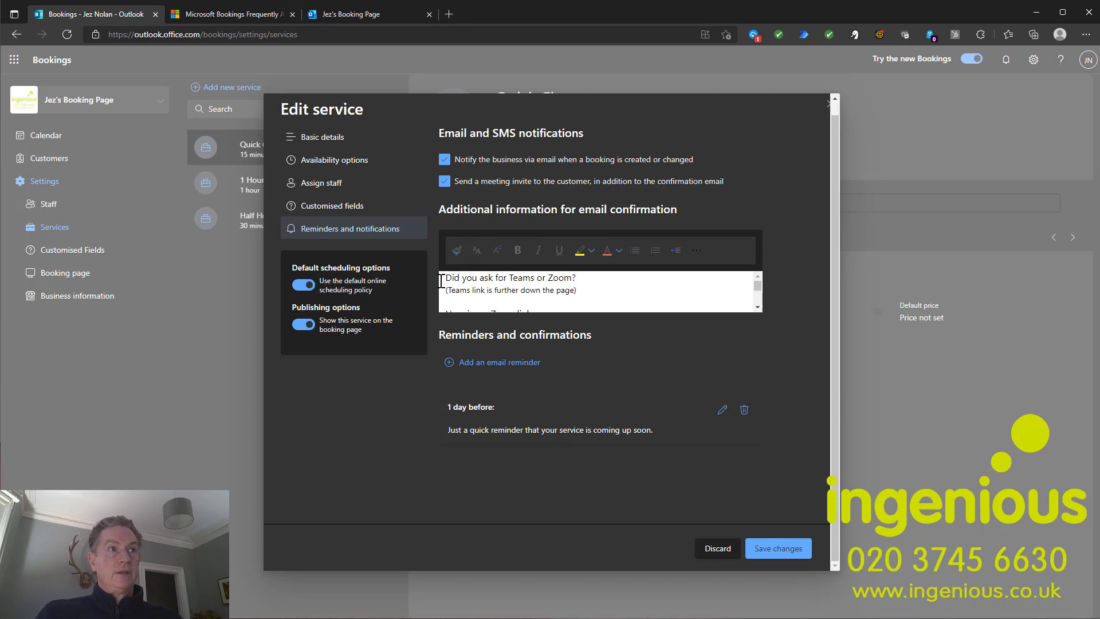
{"action": "left_click_drag", "start_coordinate": [579, 290], "coordinate": [430, 287]}
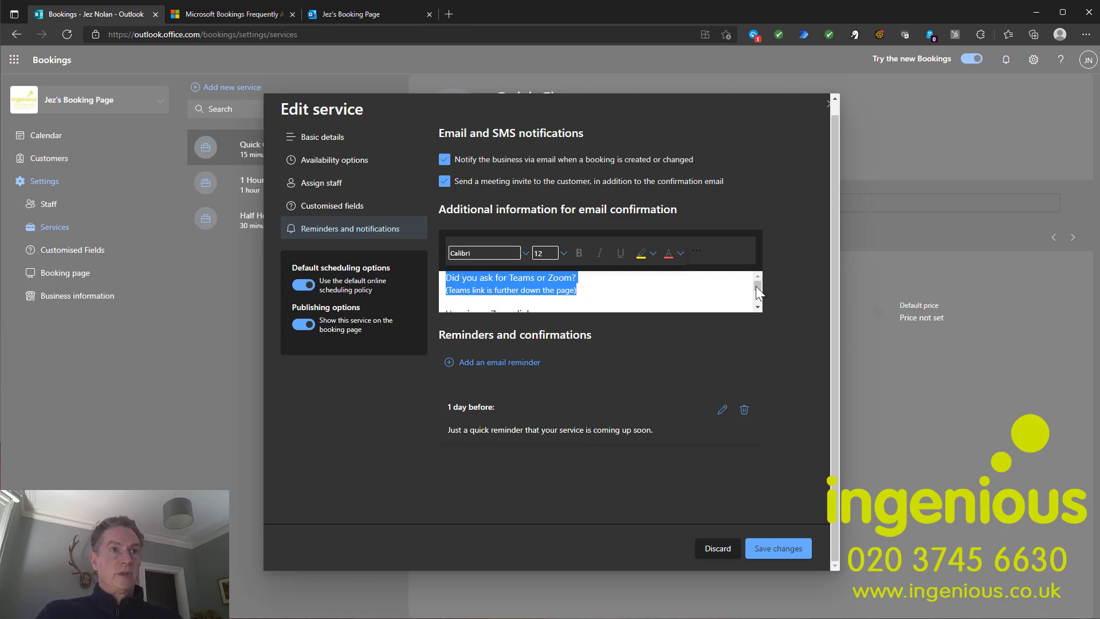
{"action": "left_click_drag", "start_coordinate": [756, 286], "coordinate": [761, 238]}
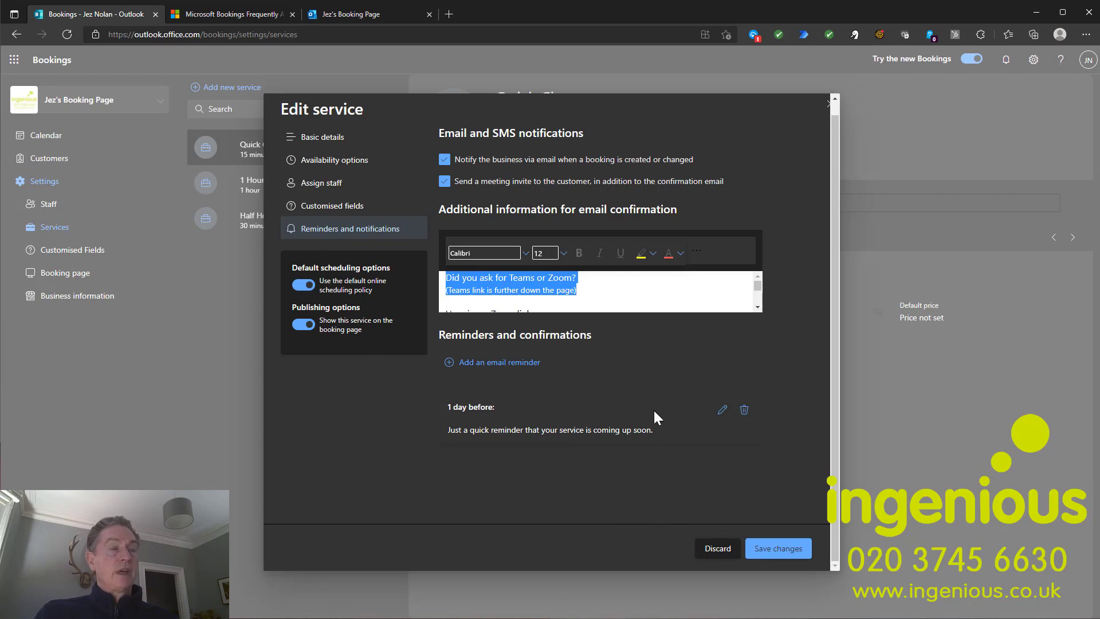
{"action": "left_click", "coordinate": [717, 549]}
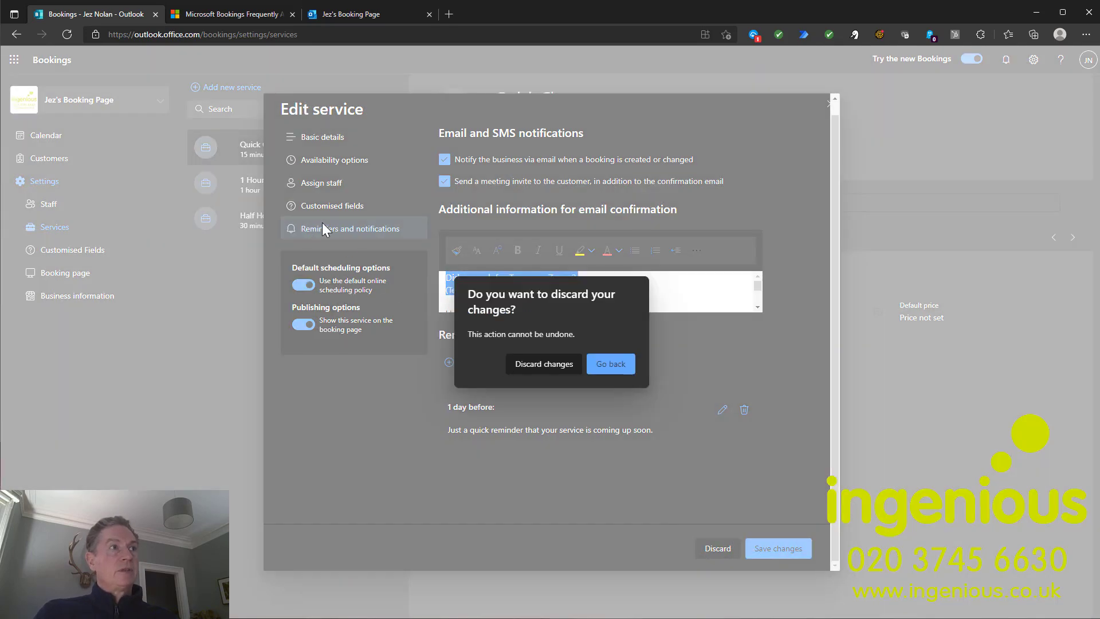
{"action": "left_click", "coordinate": [531, 364]}
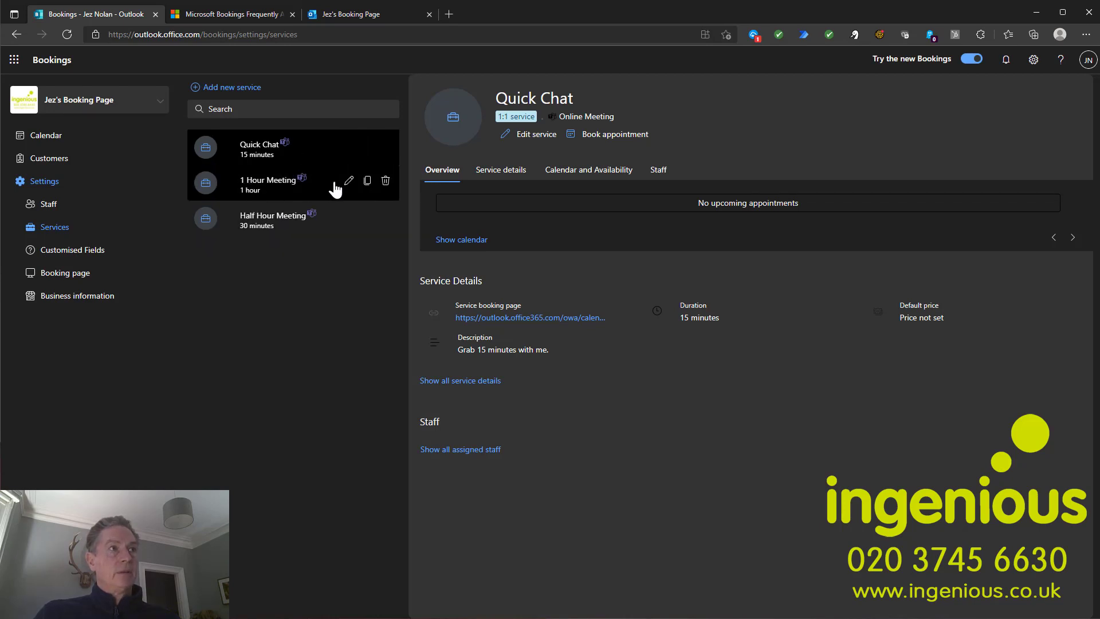
Open the 1 Hour Meeting service for editing, examine its description and duration, and close it without saving.
{"action": "left_click", "coordinate": [349, 181]}
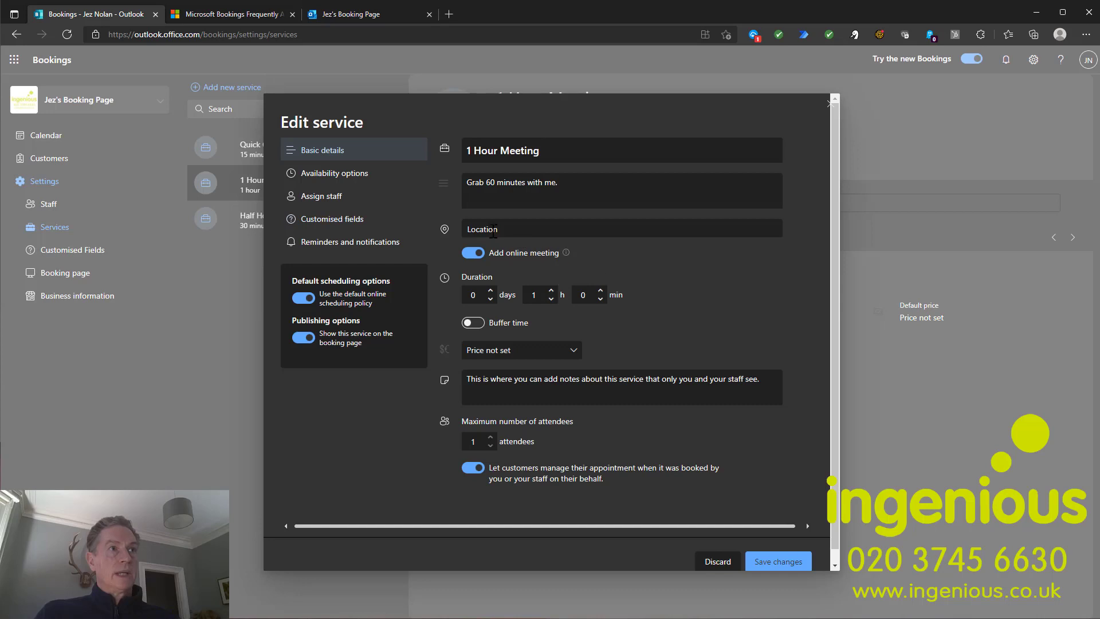
{"action": "triple_click", "coordinate": [602, 192]}
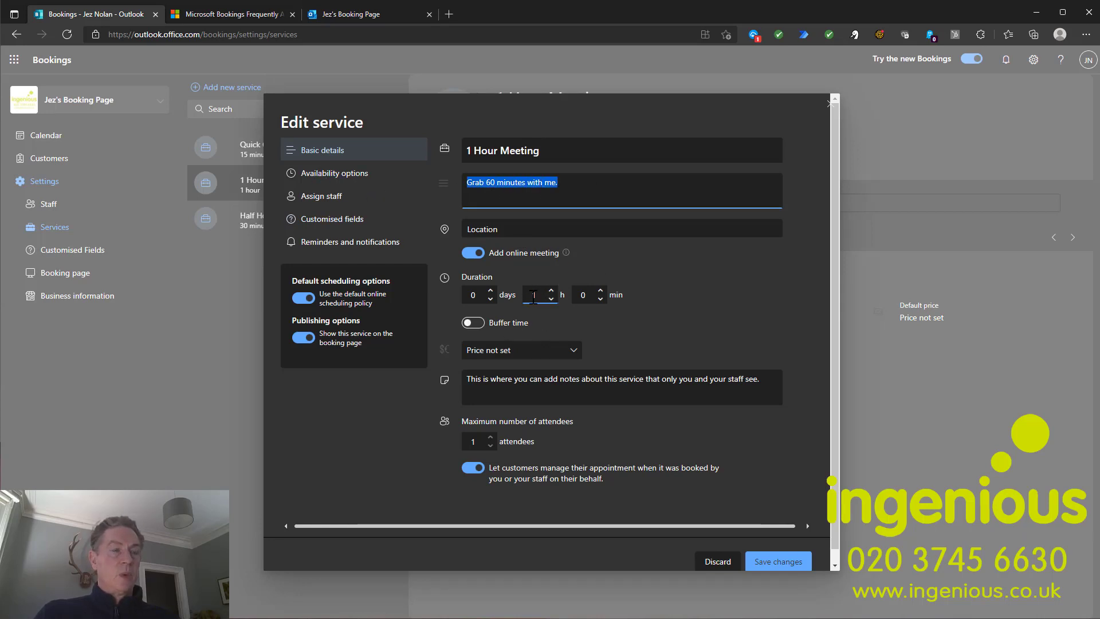
{"action": "left_click", "coordinate": [711, 562]}
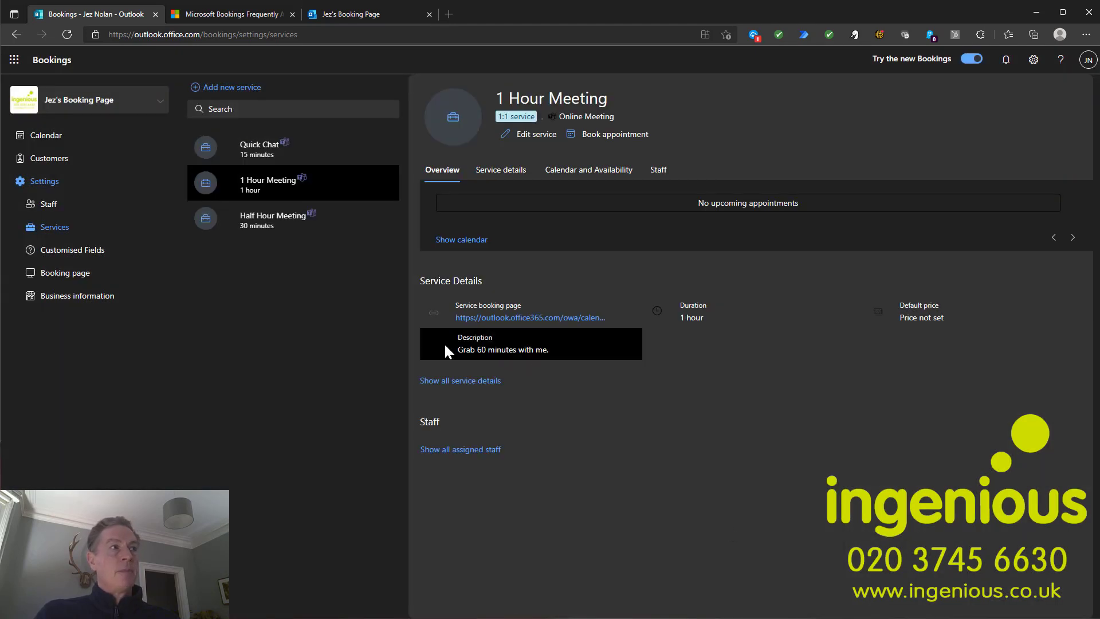
Open the customised fields settings, examine the meeting-preference drop-down question and its options in edit mode, and discard the edit.
{"action": "left_click", "coordinate": [65, 253]}
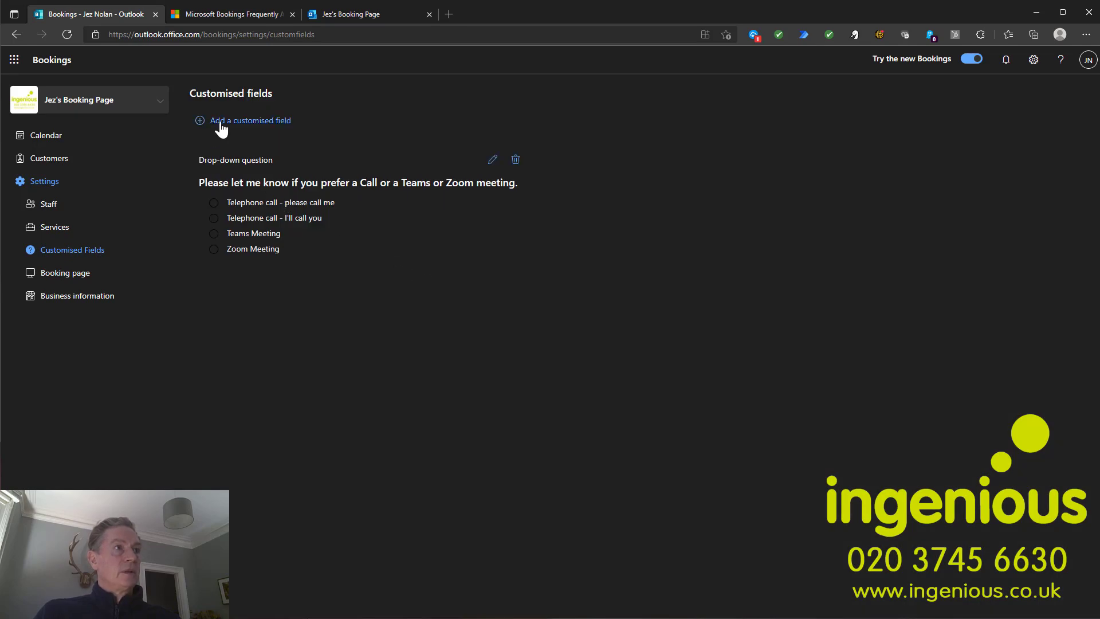
{"action": "left_click", "coordinate": [492, 160]}
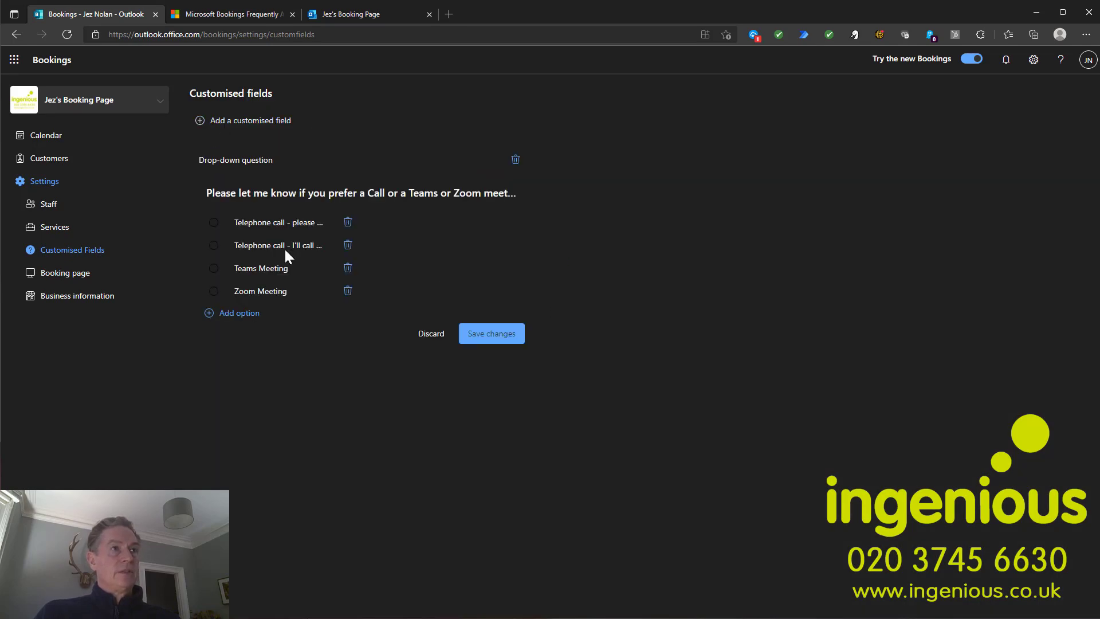
{"action": "left_click_drag", "start_coordinate": [209, 193], "coordinate": [551, 198]}
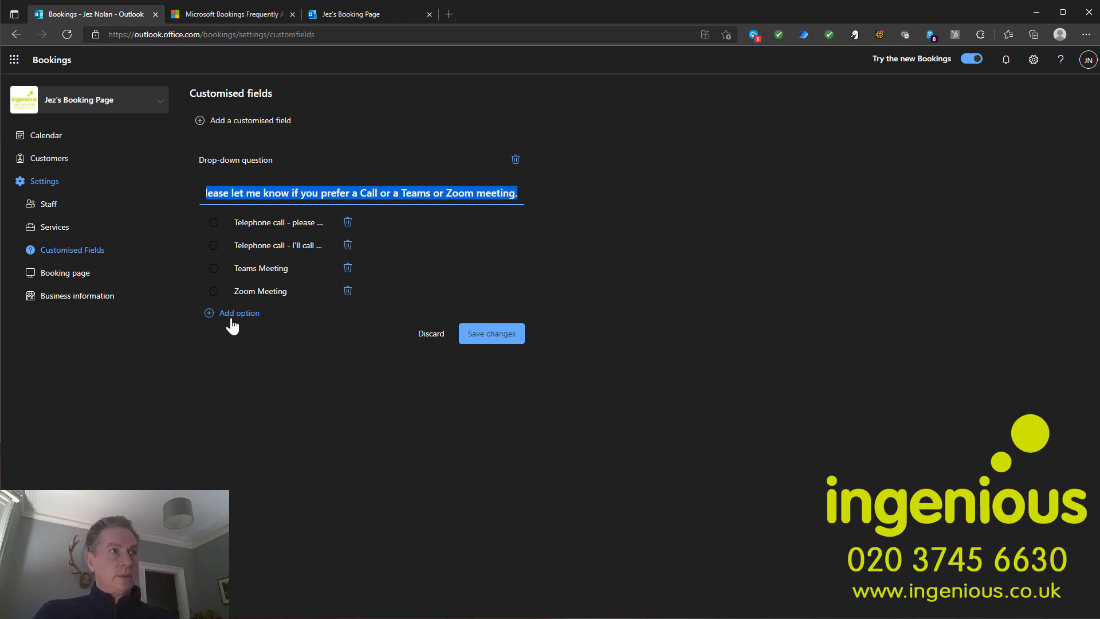
{"action": "left_click", "coordinate": [431, 334]}
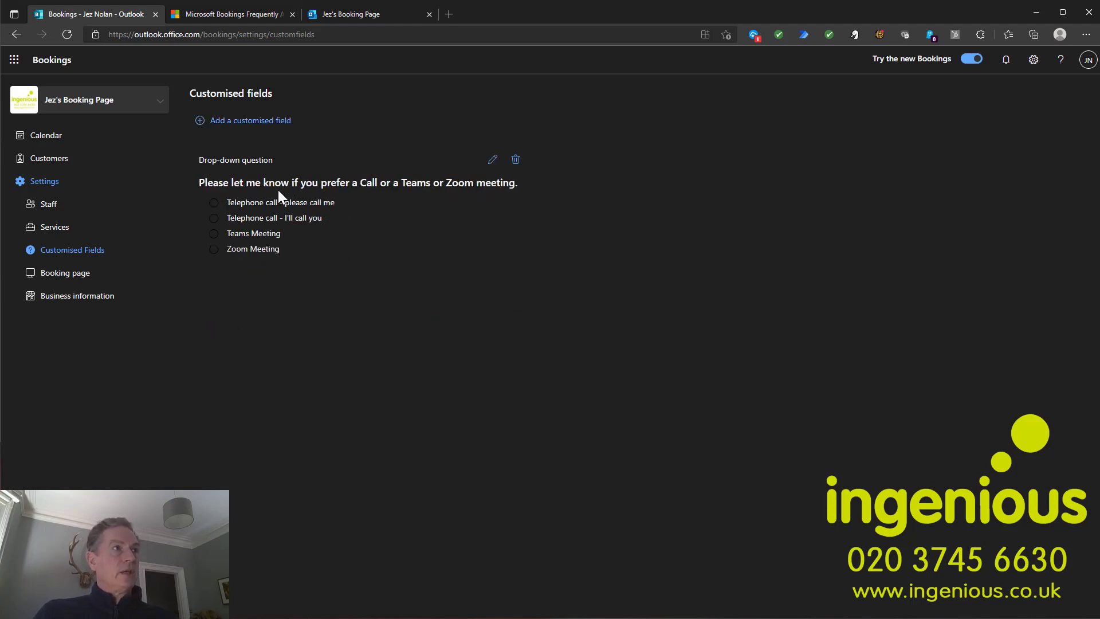
Start a new customised field, examine the available question types, and delete the unsaved field.
{"action": "left_click", "coordinate": [206, 131]}
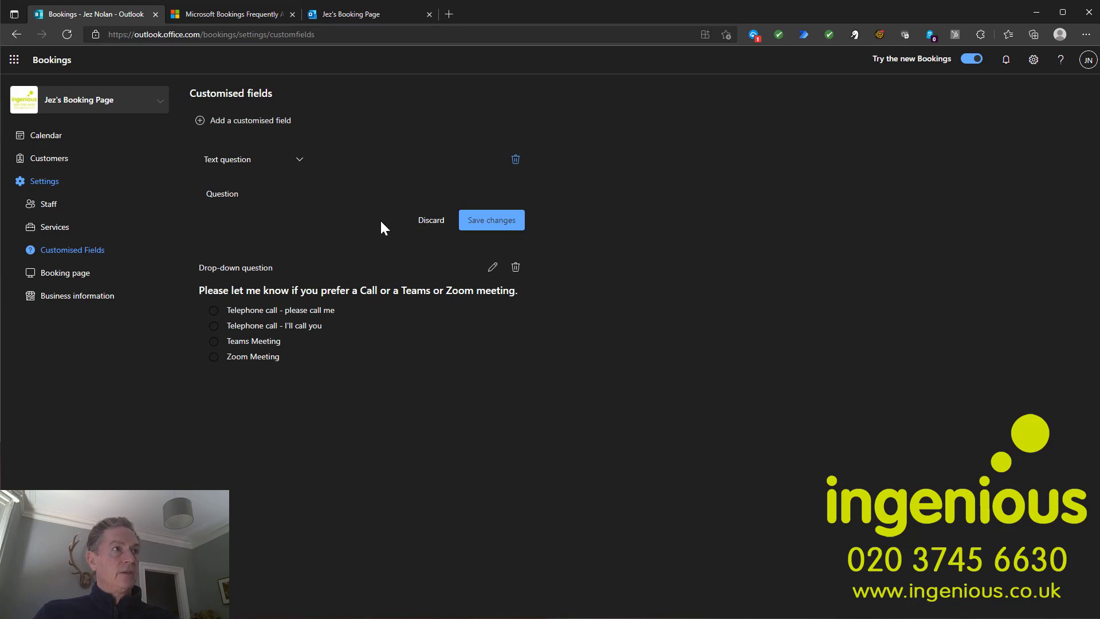
{"action": "left_click", "coordinate": [301, 164]}
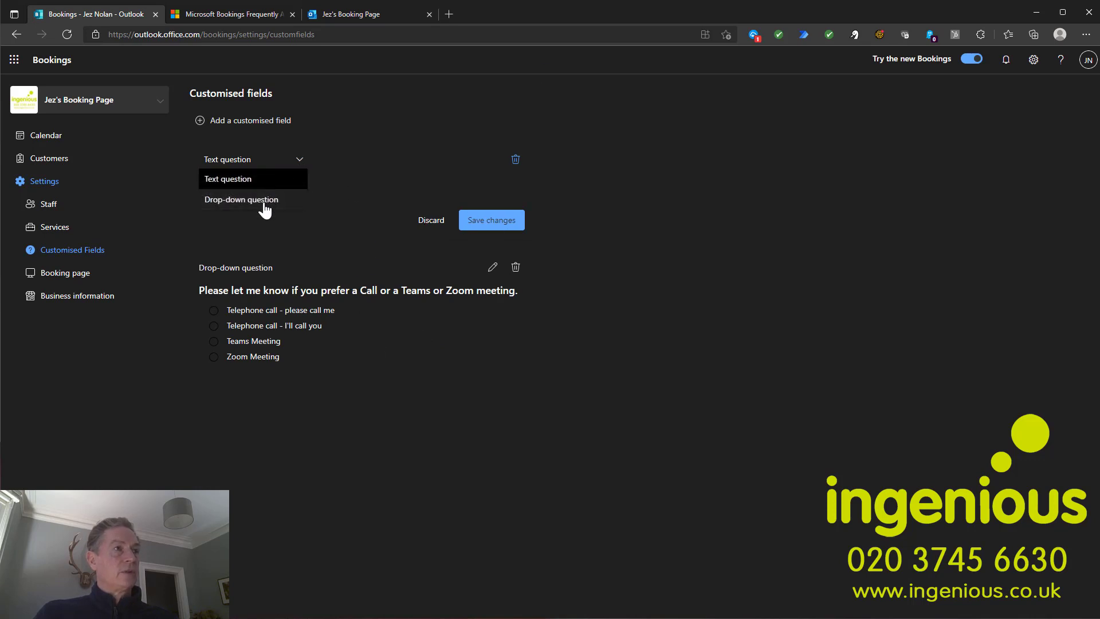
{"action": "left_click", "coordinate": [509, 480]}
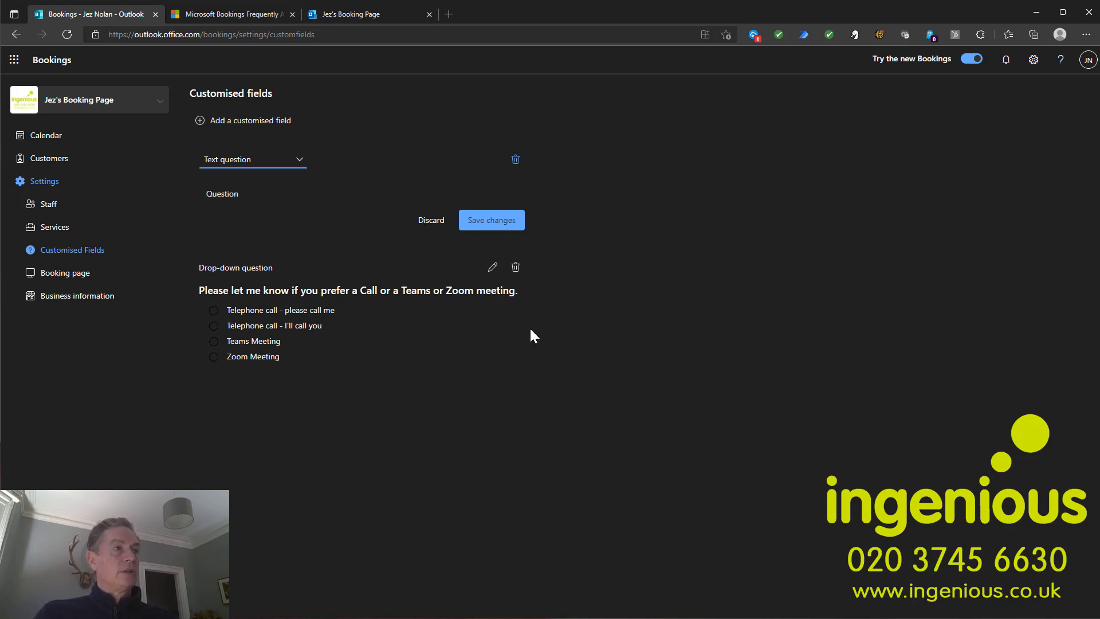
{"action": "left_click", "coordinate": [520, 164]}
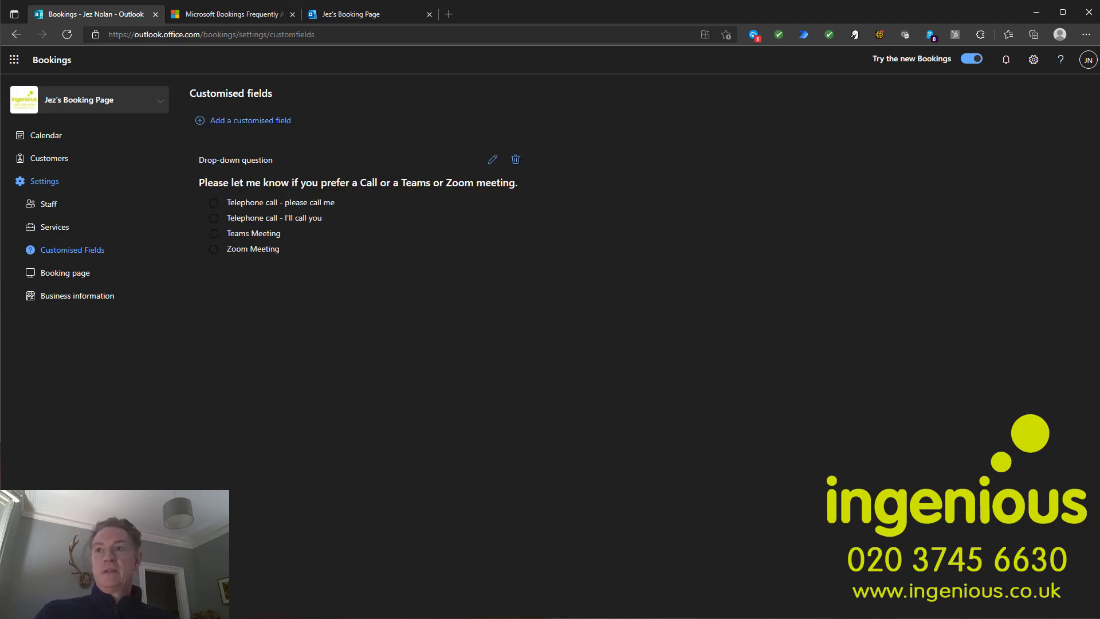
Switch to the customer-facing booking page and try the 1 Hour Meeting service before selecting Half Hour Meeting.
{"action": "left_click", "coordinate": [328, 13]}
{"action": "scroll", "coordinate": [630, 343], "scroll_direction": "up", "scroll_amount": 10}
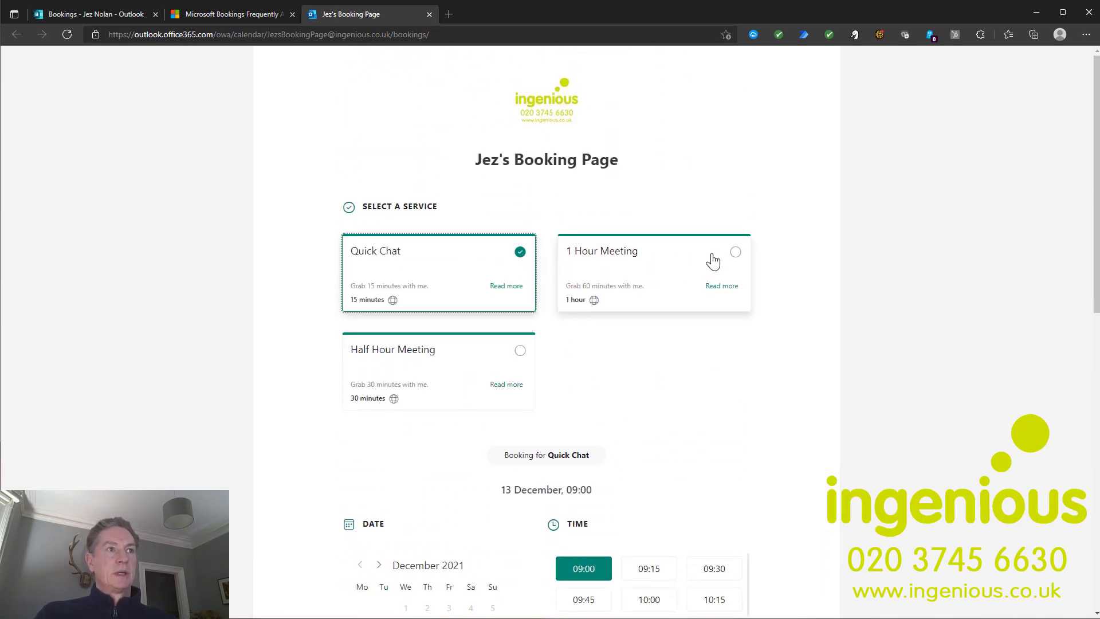
{"action": "left_click", "coordinate": [731, 256]}
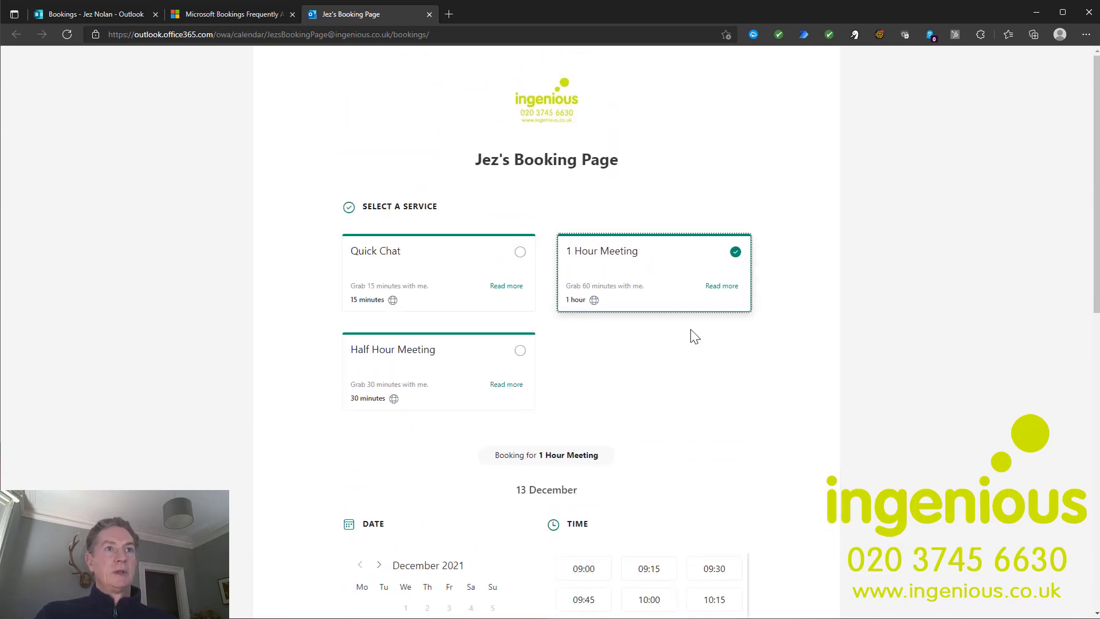
{"action": "left_click", "coordinate": [520, 351]}
Choose 15 December 2021 as the booking date and examine the available times, time zone options and customer details form.
{"action": "scroll", "coordinate": [614, 361], "scroll_direction": "down", "scroll_amount": 7}
{"action": "scroll", "coordinate": [589, 215], "scroll_direction": "up", "scroll_amount": 3}
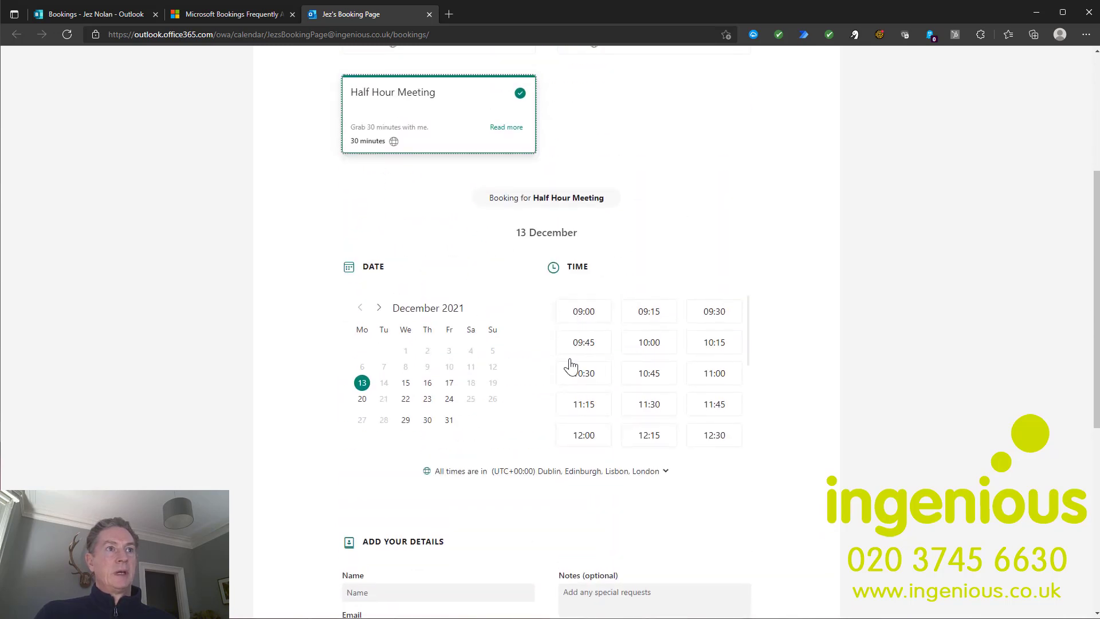
{"action": "left_click", "coordinate": [405, 384]}
{"action": "scroll", "coordinate": [601, 355], "scroll_direction": "down", "scroll_amount": 1}
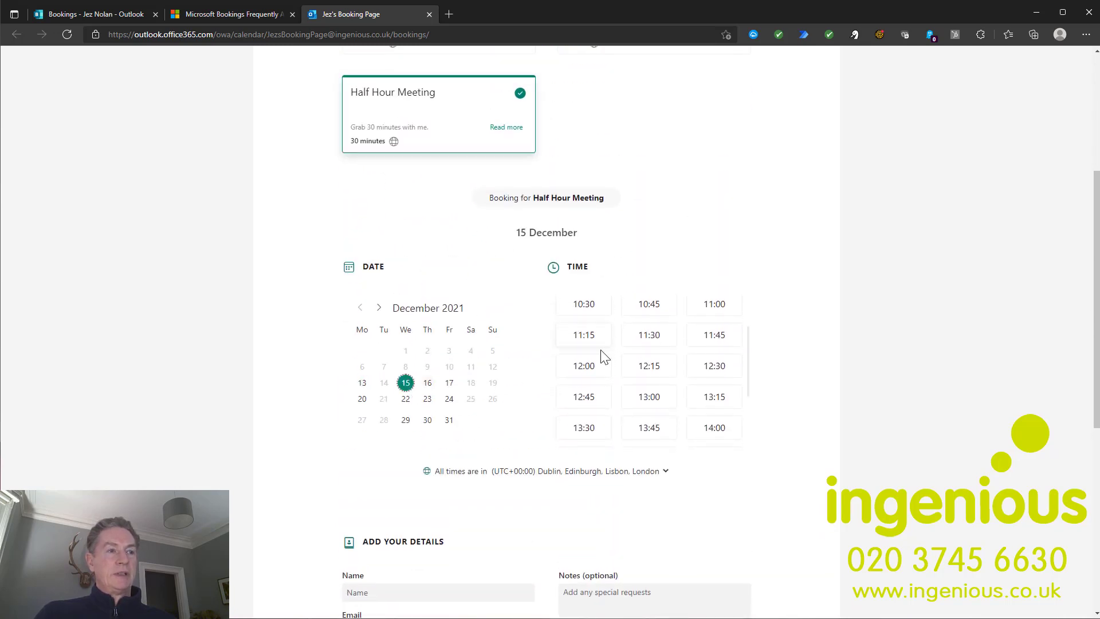
{"action": "left_click", "coordinate": [560, 472]}
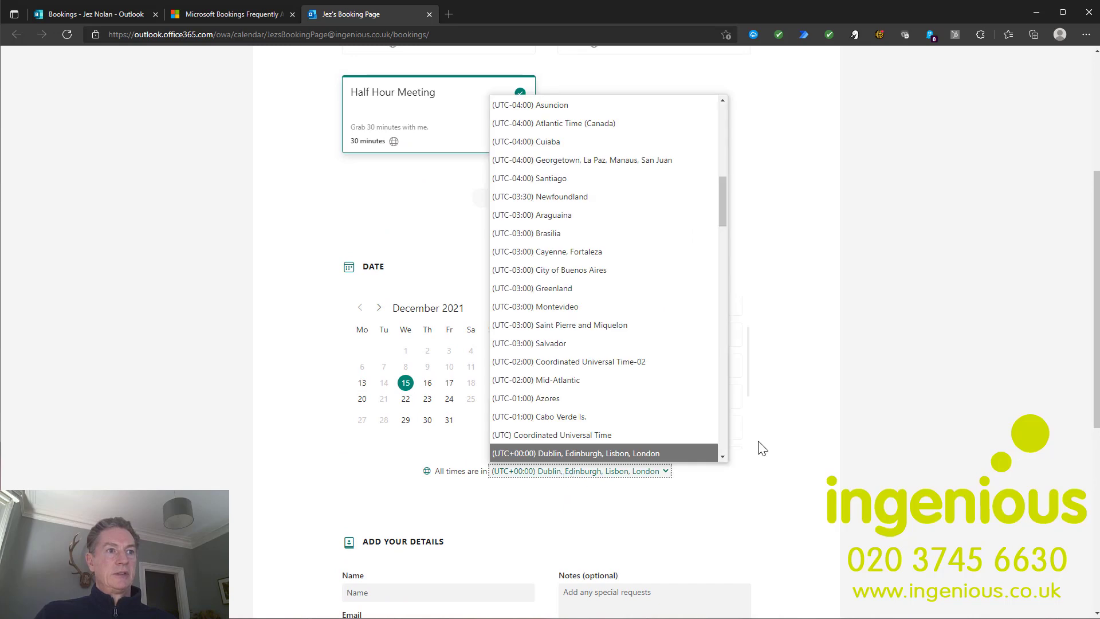
{"action": "scroll", "coordinate": [794, 421], "scroll_direction": "up", "scroll_amount": 3}
{"action": "scroll", "coordinate": [800, 435], "scroll_direction": "down", "scroll_amount": 10}
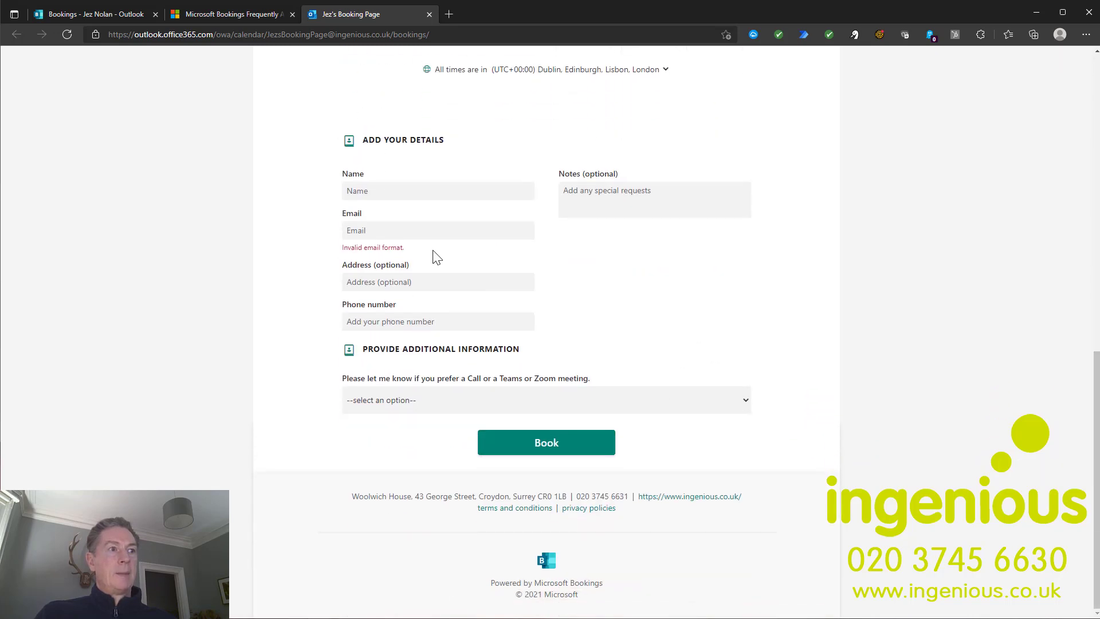